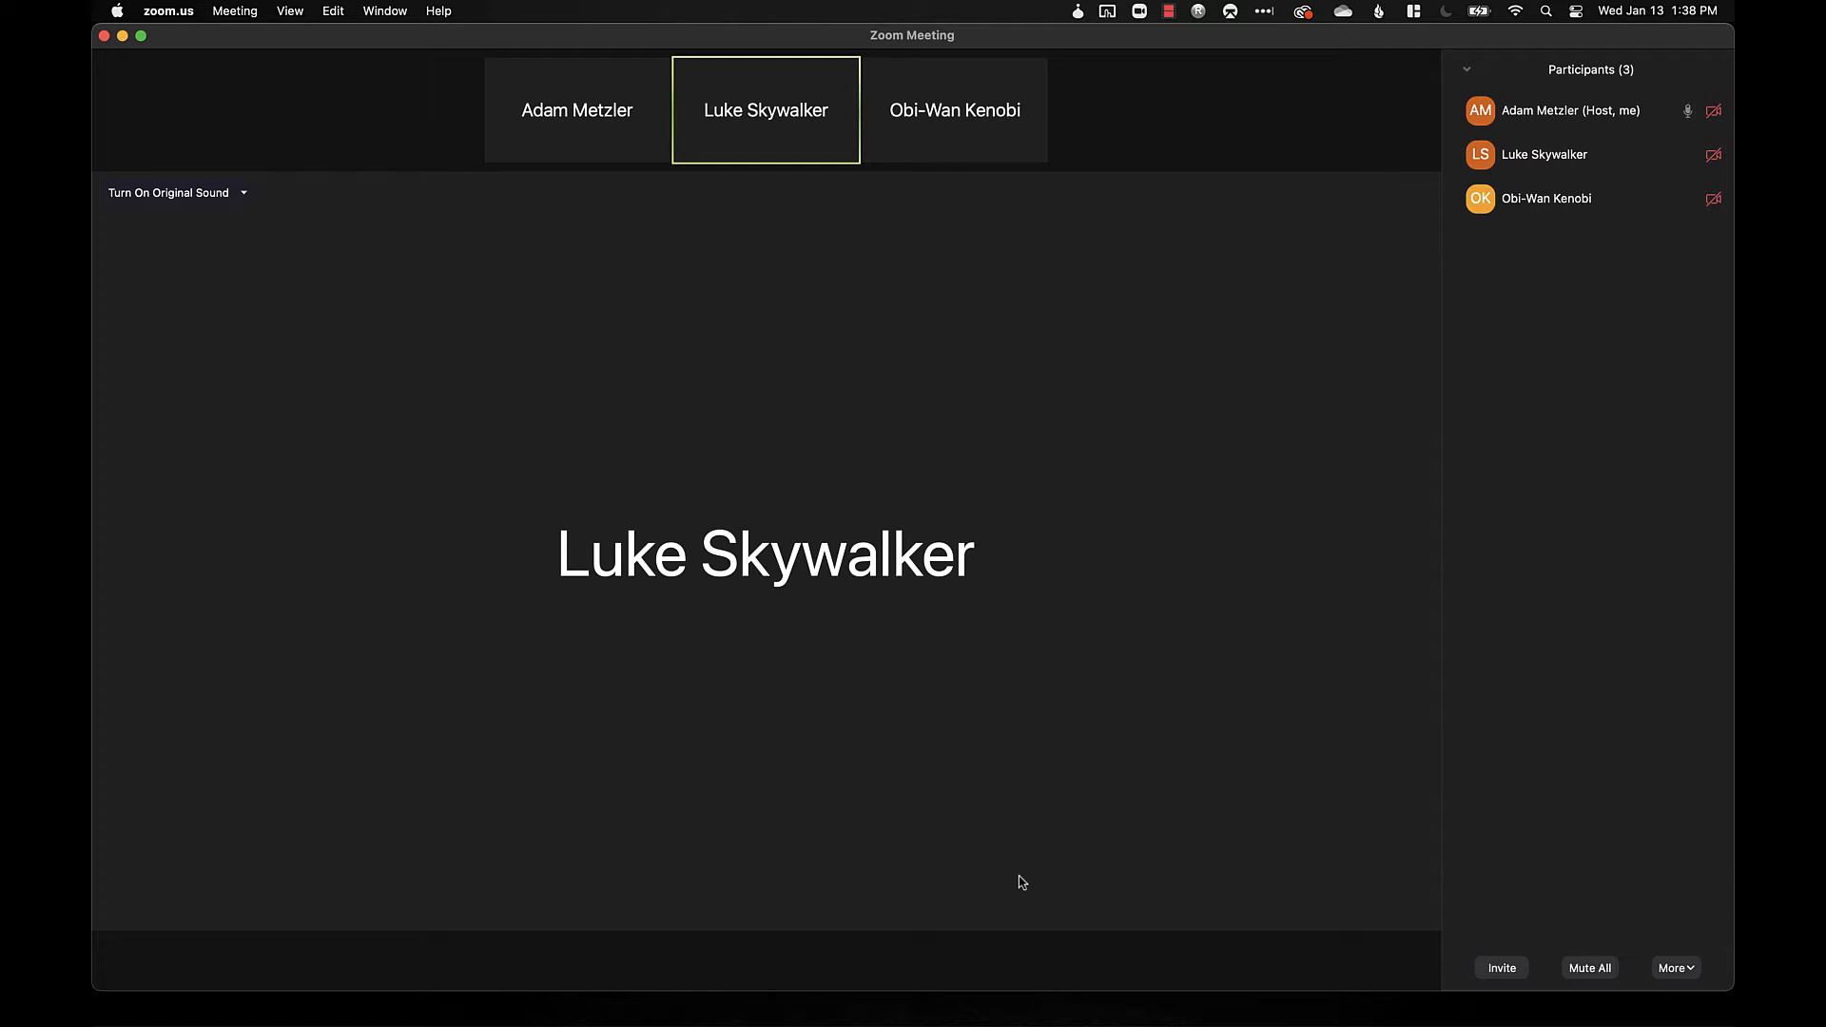
Create two breakout rooms with participants assigned manually
mouse_move(974, 898)
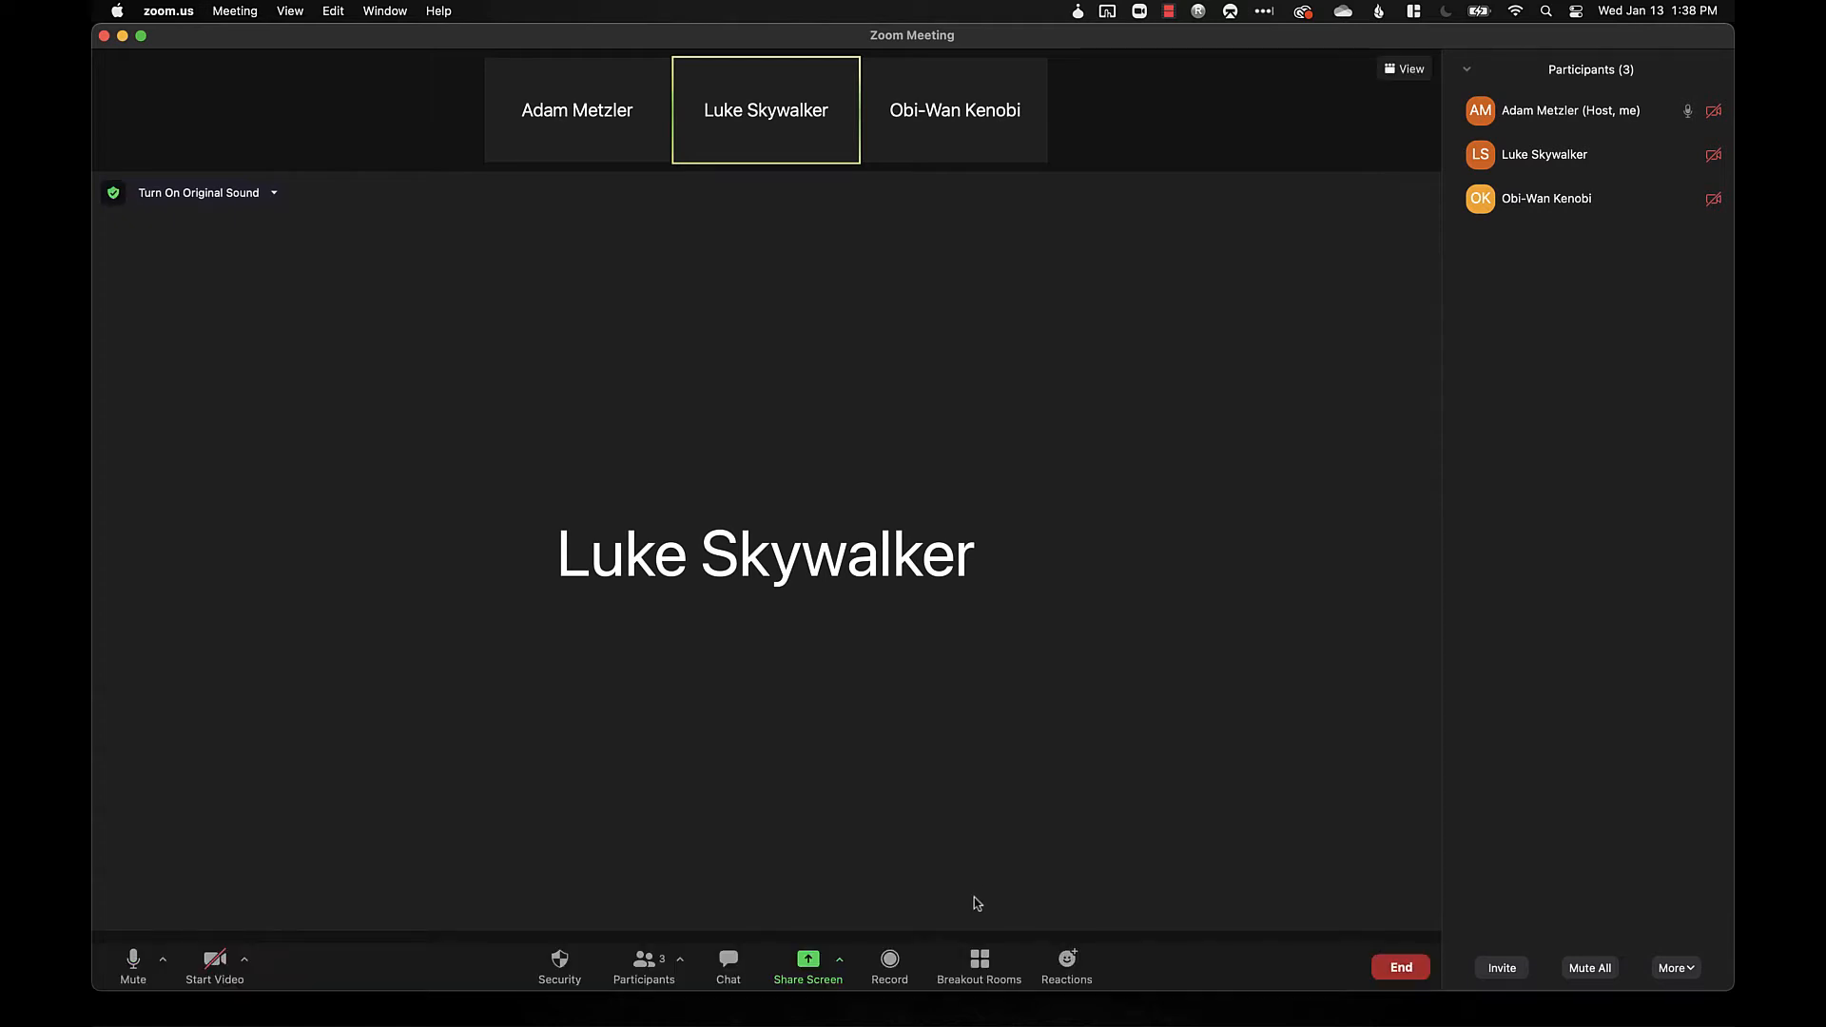
click(979, 966)
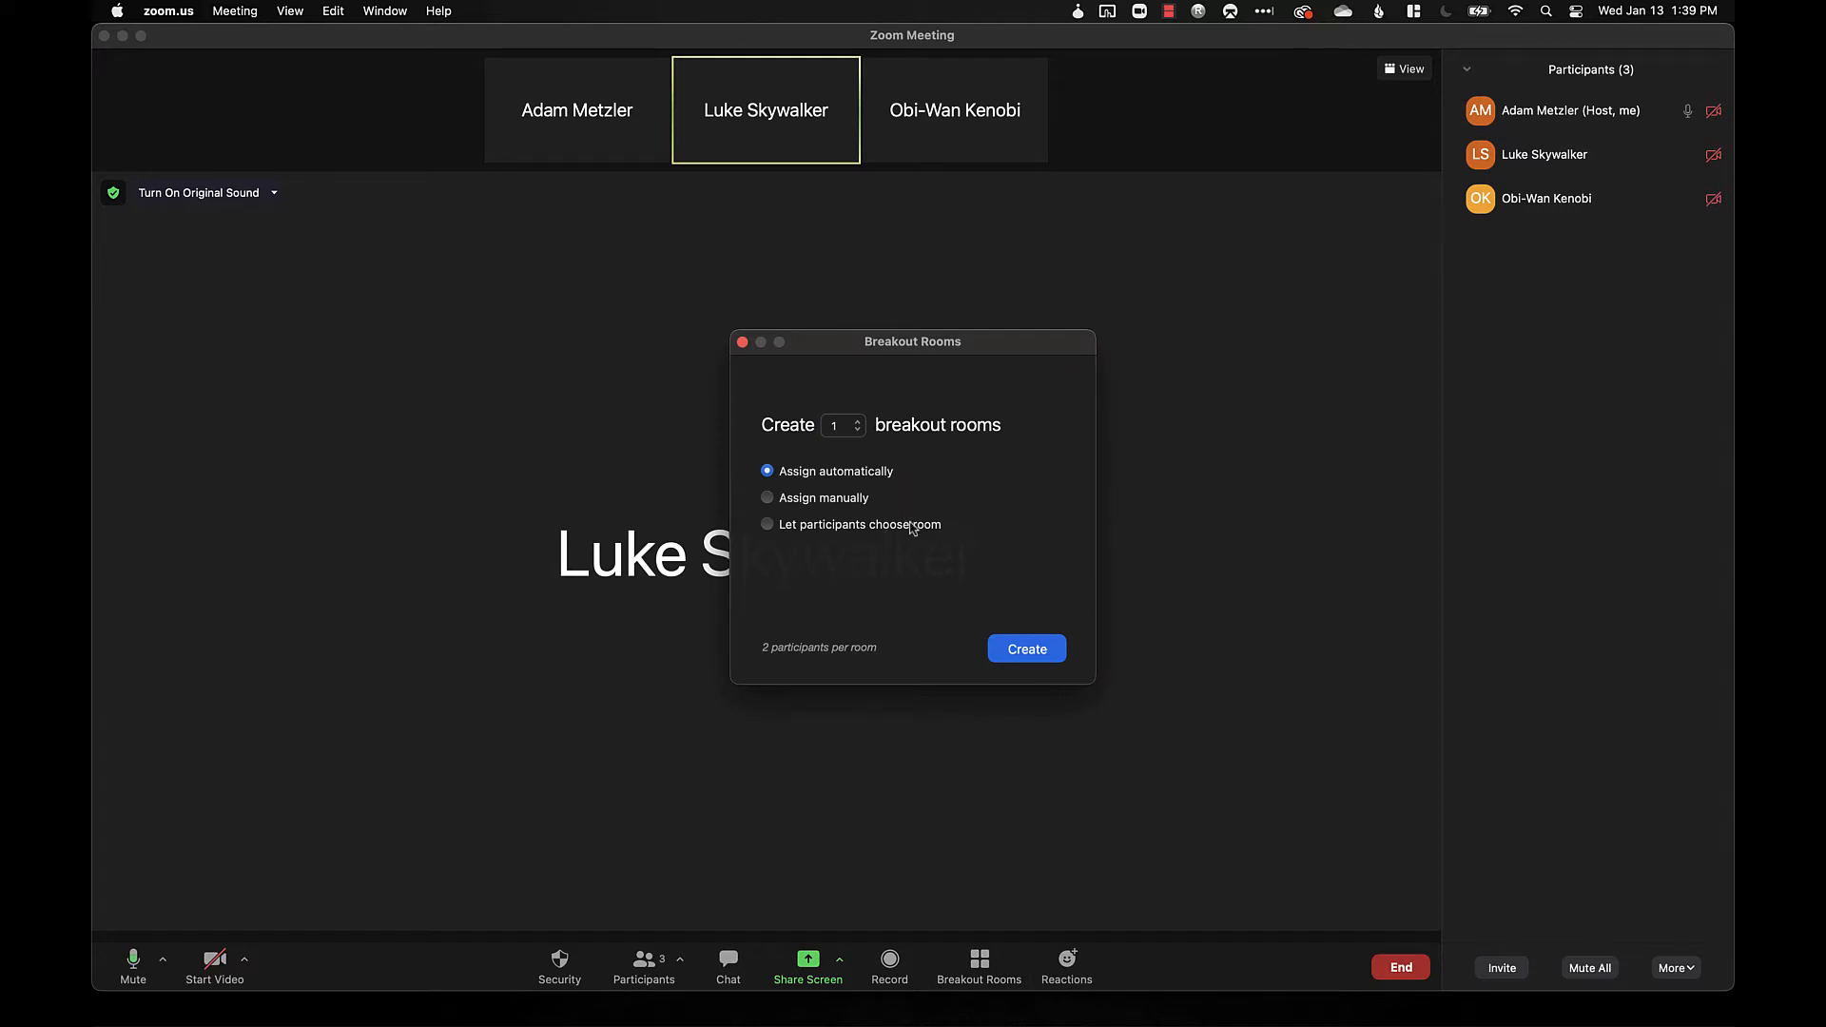
click(860, 423)
click(767, 498)
click(1024, 650)
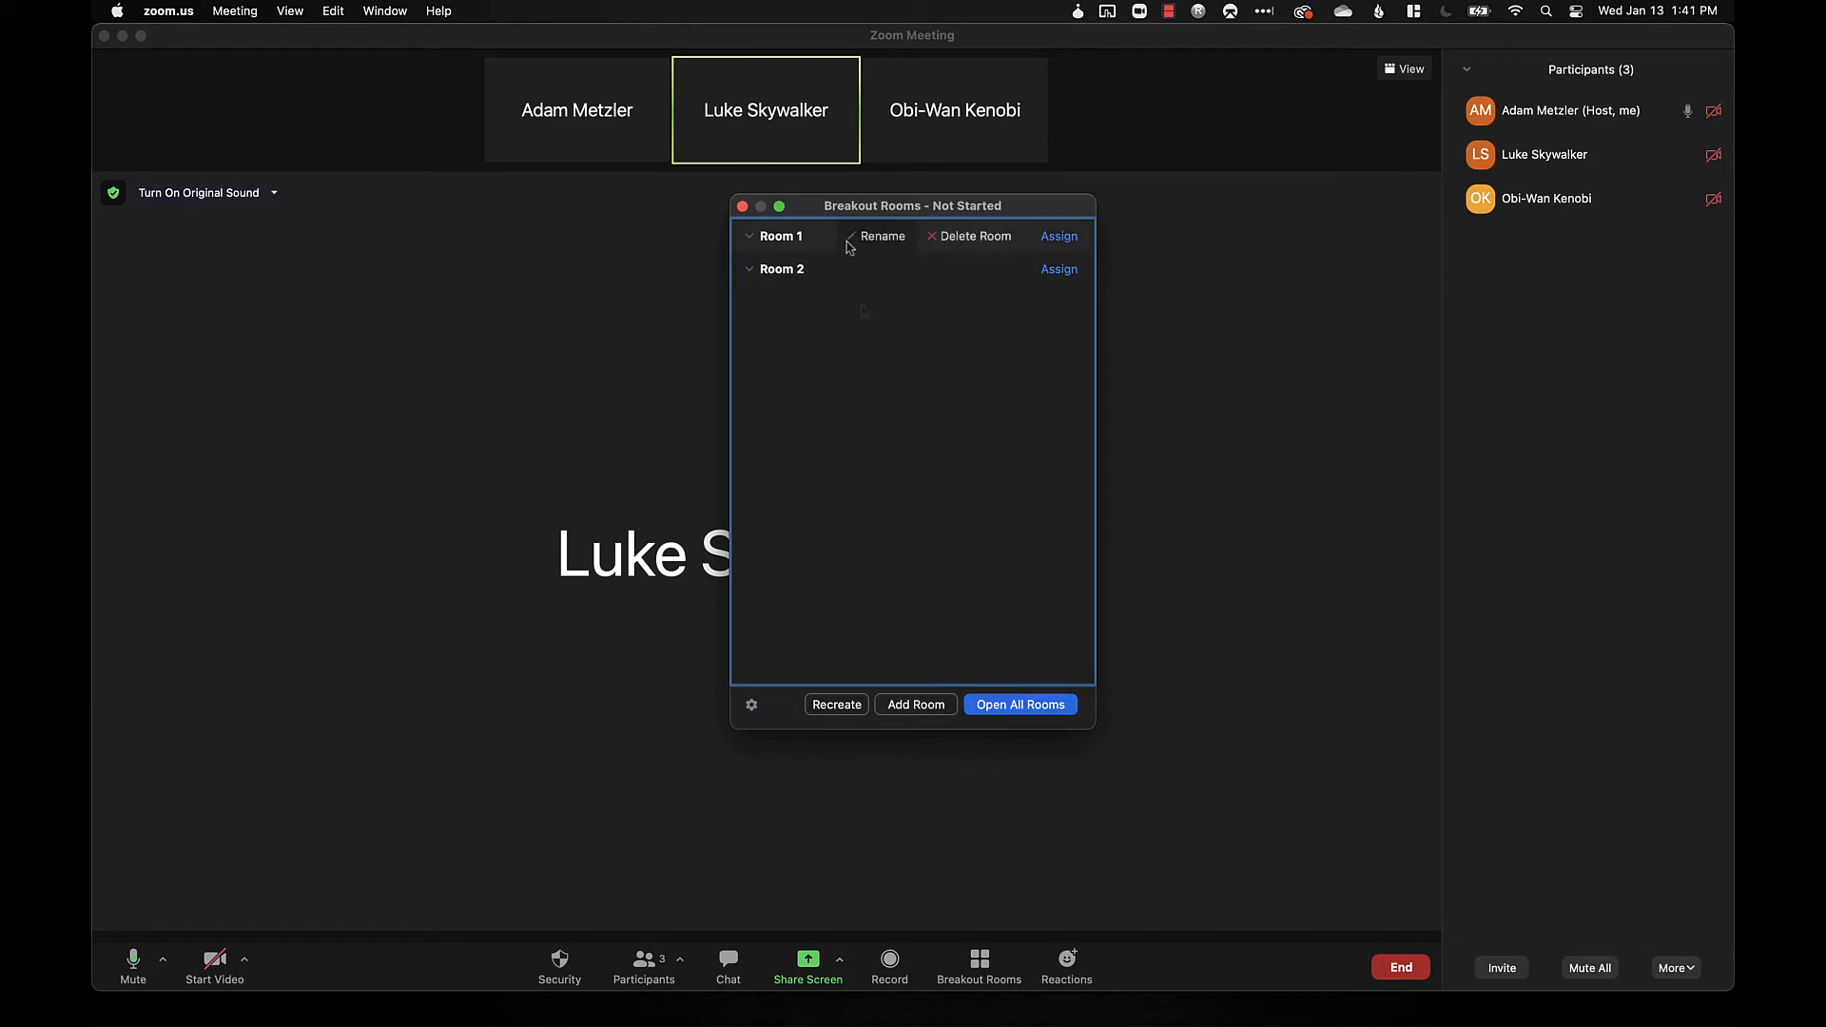
Rename Room 1 to Rebel Alliance
mouse_move(853, 274)
click(868, 239)
text(Re)
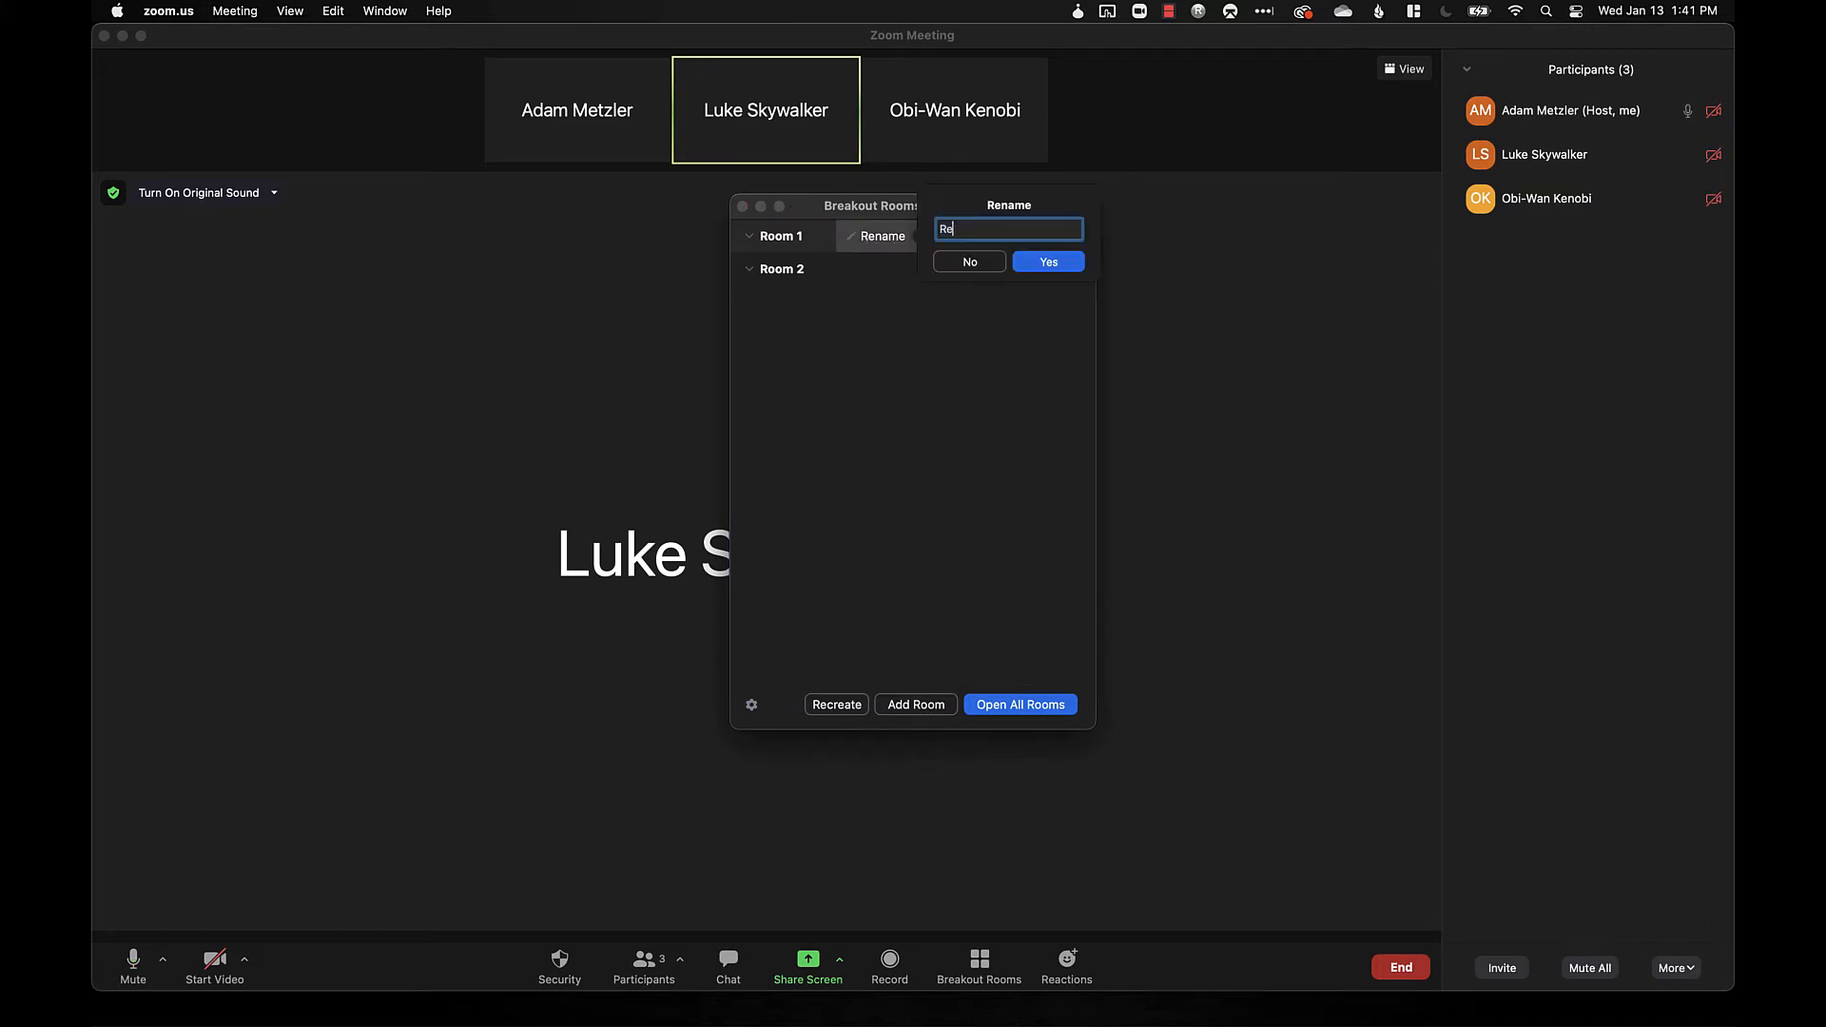
text(bel Alliance)
click(1047, 263)
Rename Room 2 to Galactic Empire
click(884, 272)
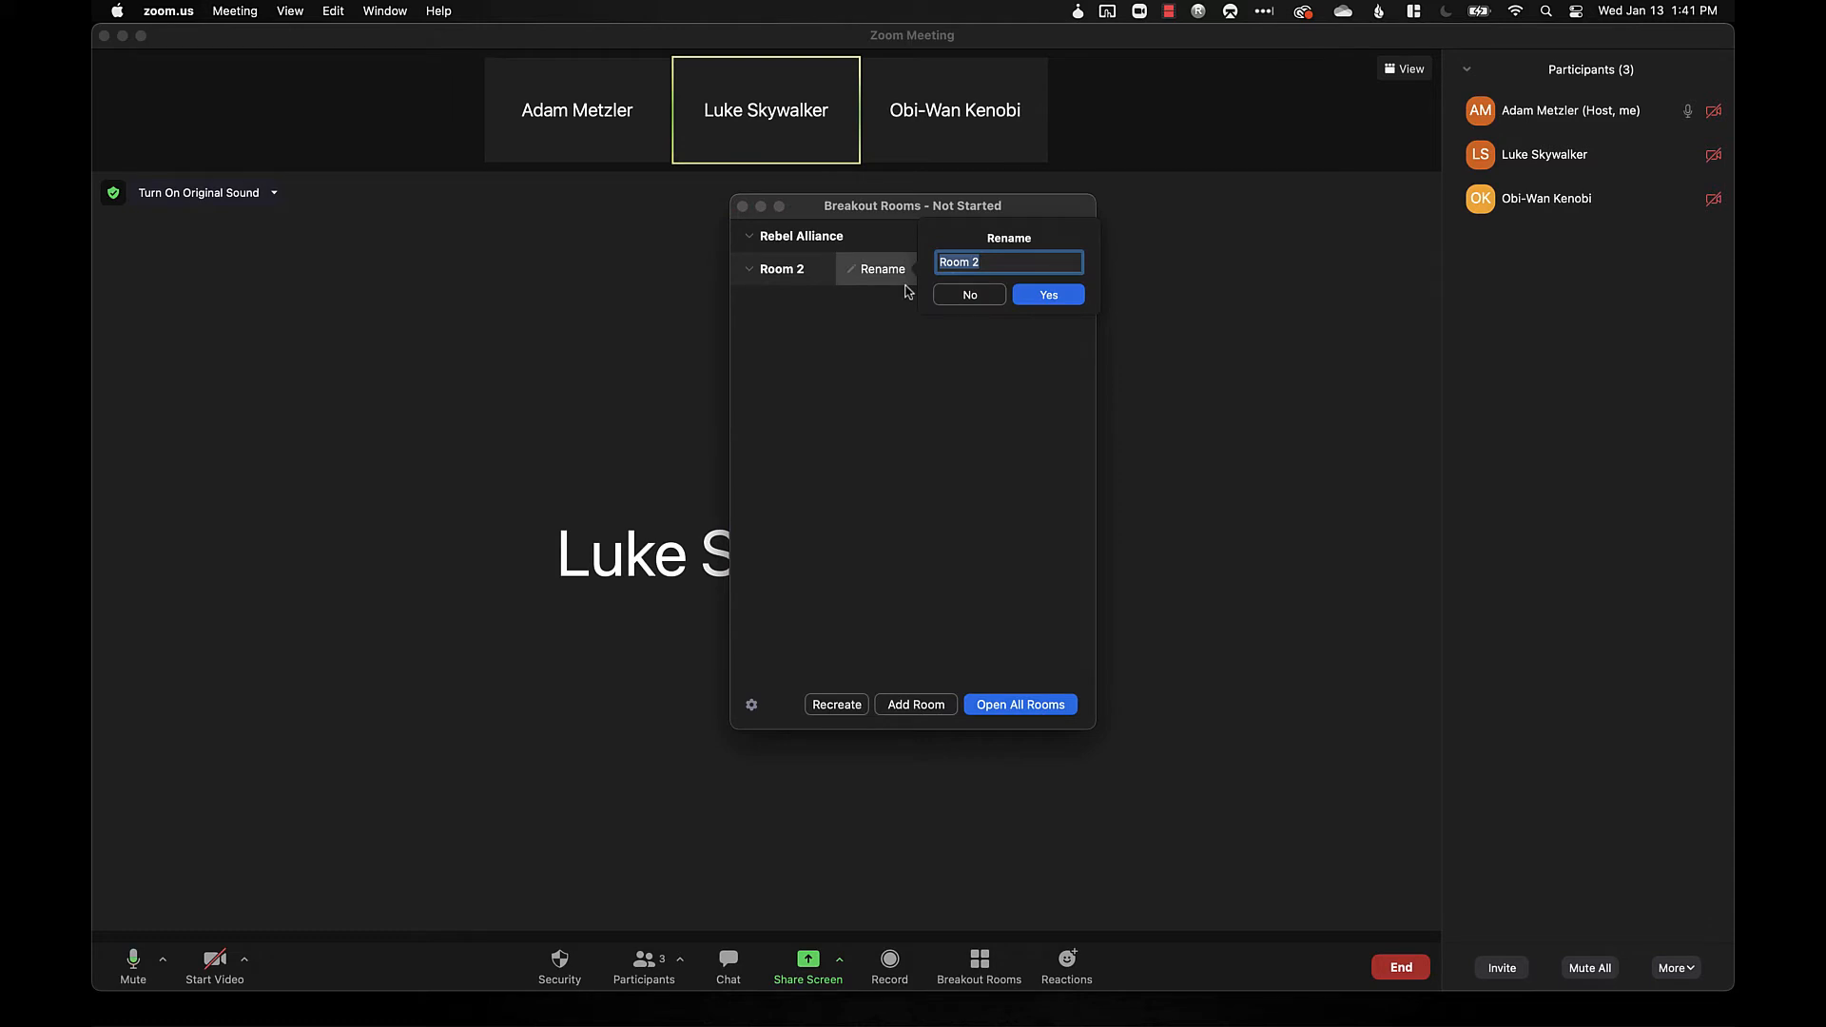
text(Galacti)
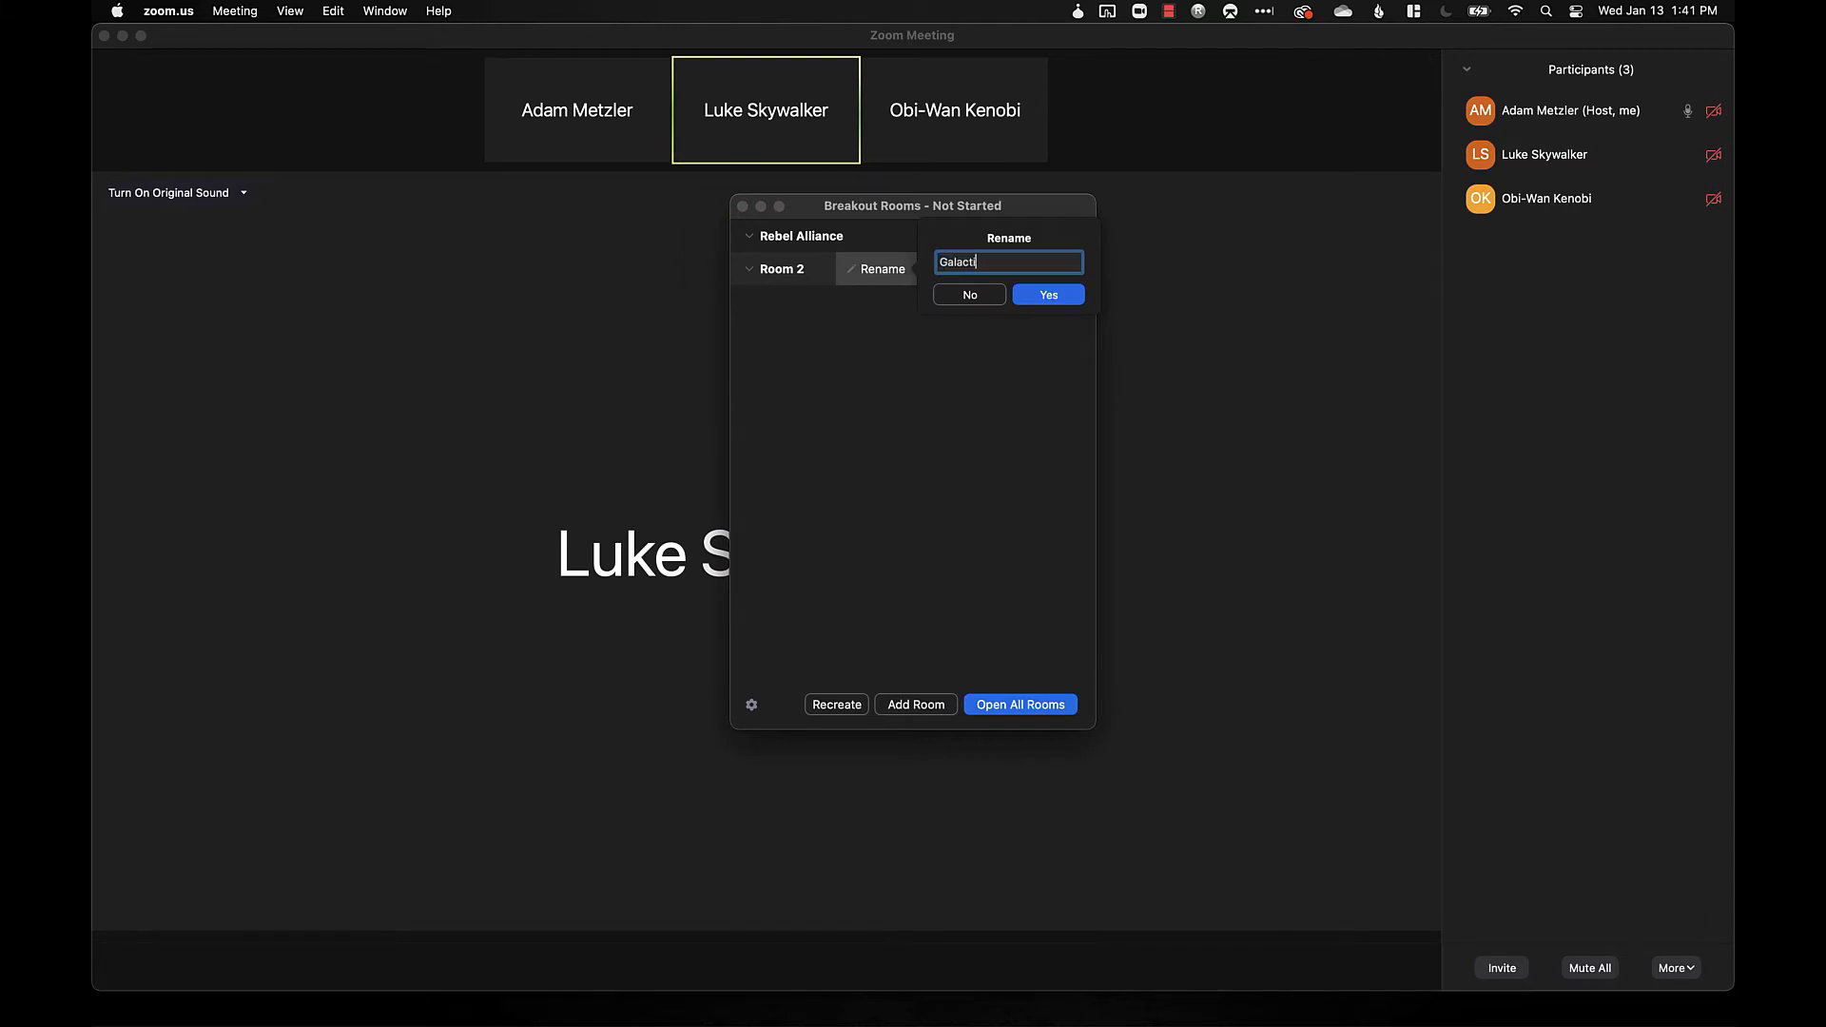
text(c Empire)
click(1040, 297)
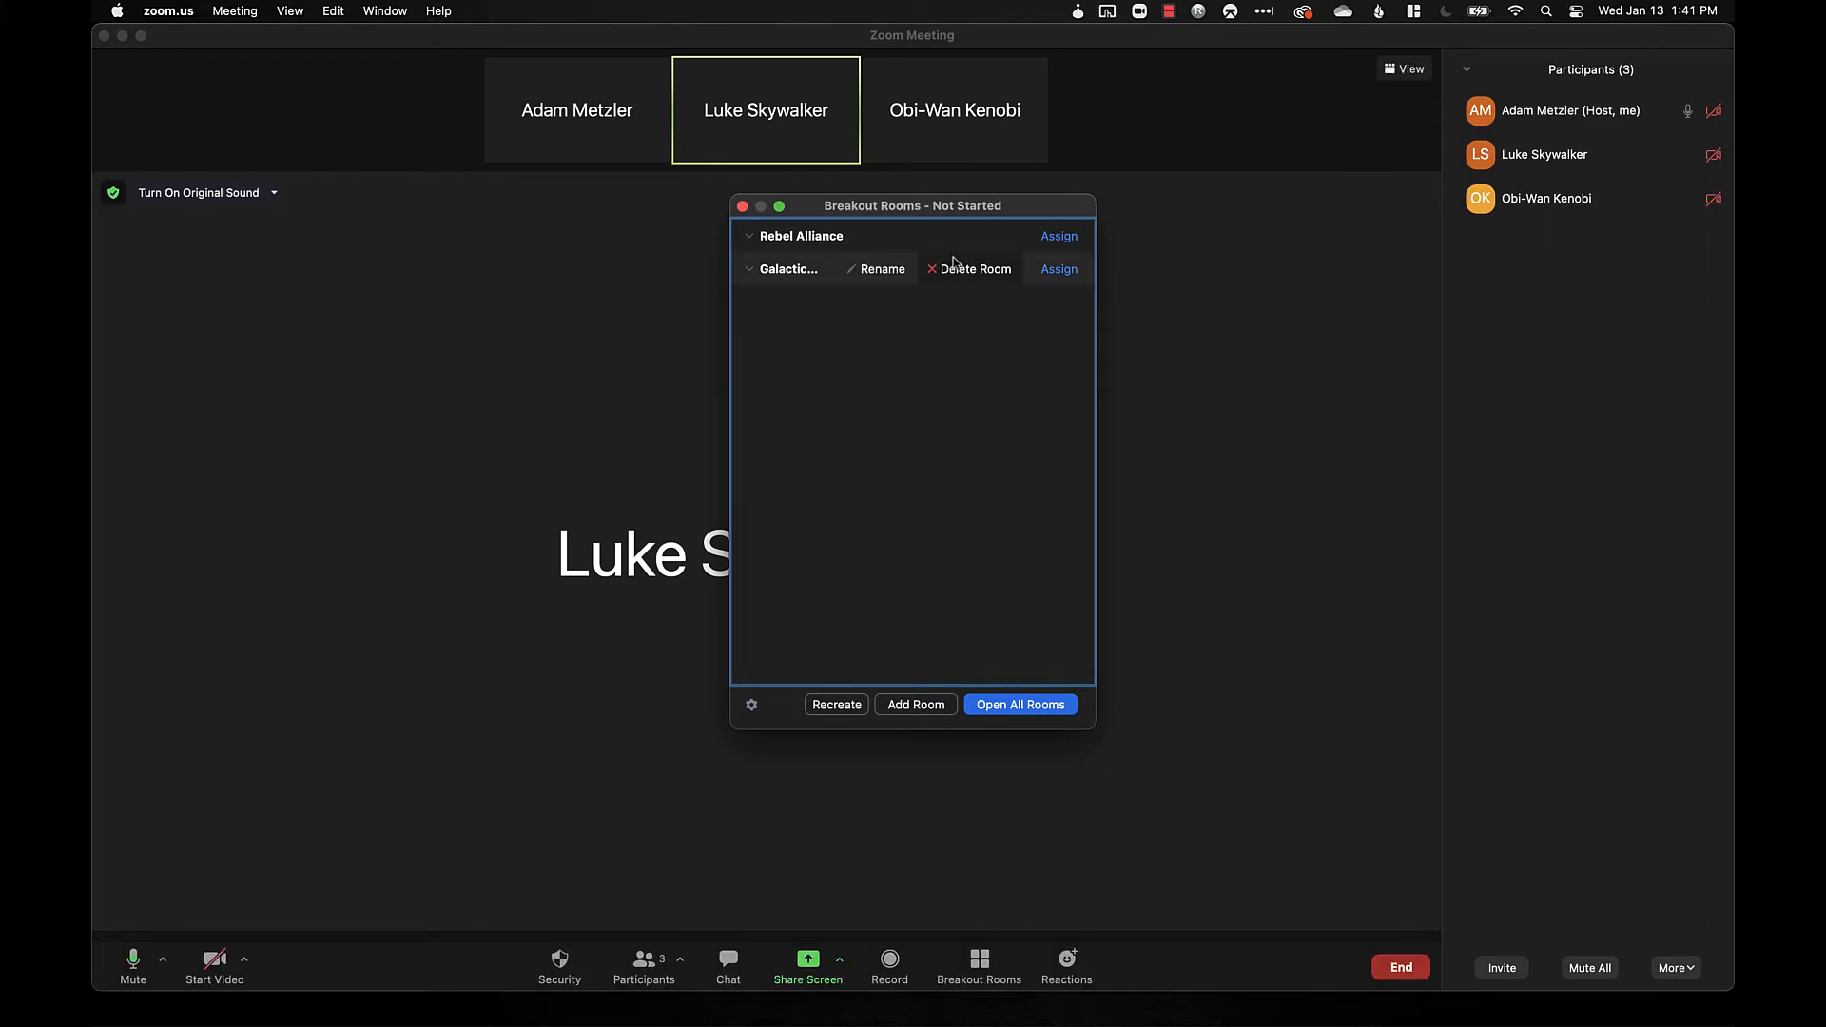
Assign the first listed participant to Rebel Alliance and the remaining one to Galactic Empire, and open all rooms
mouse_move(957, 247)
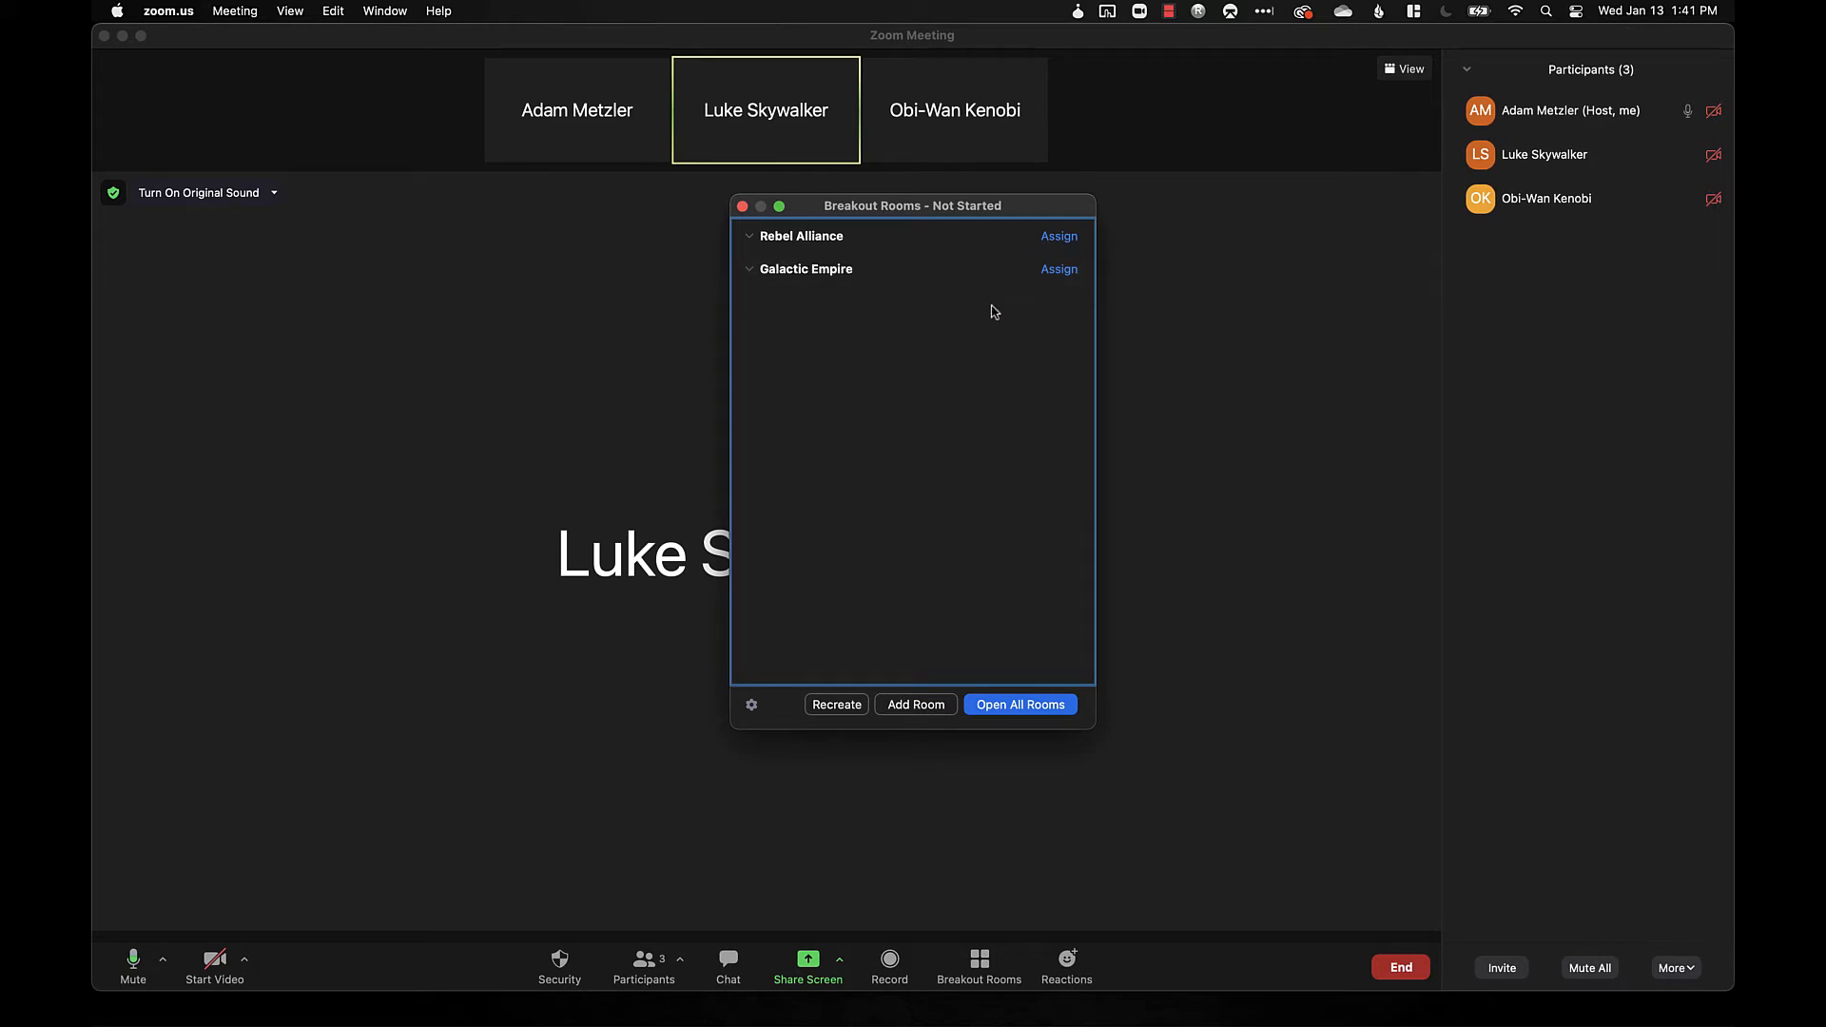
click(1069, 242)
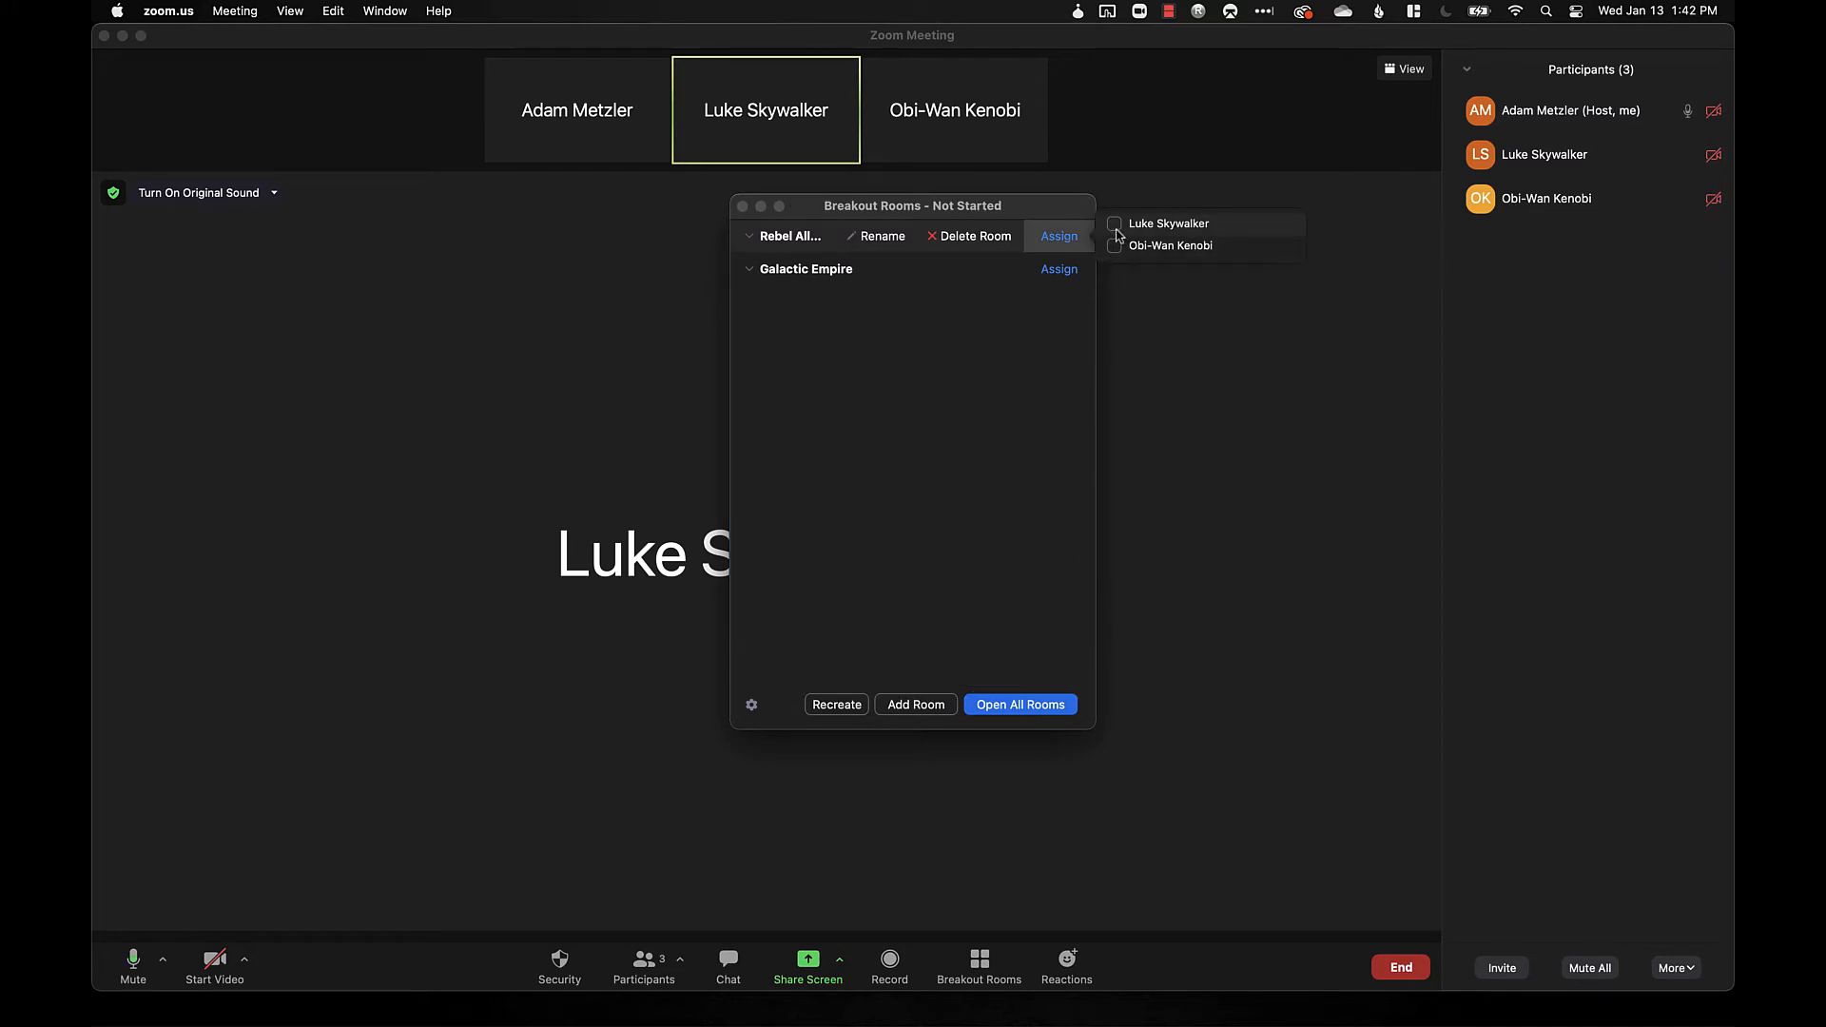
click(1115, 226)
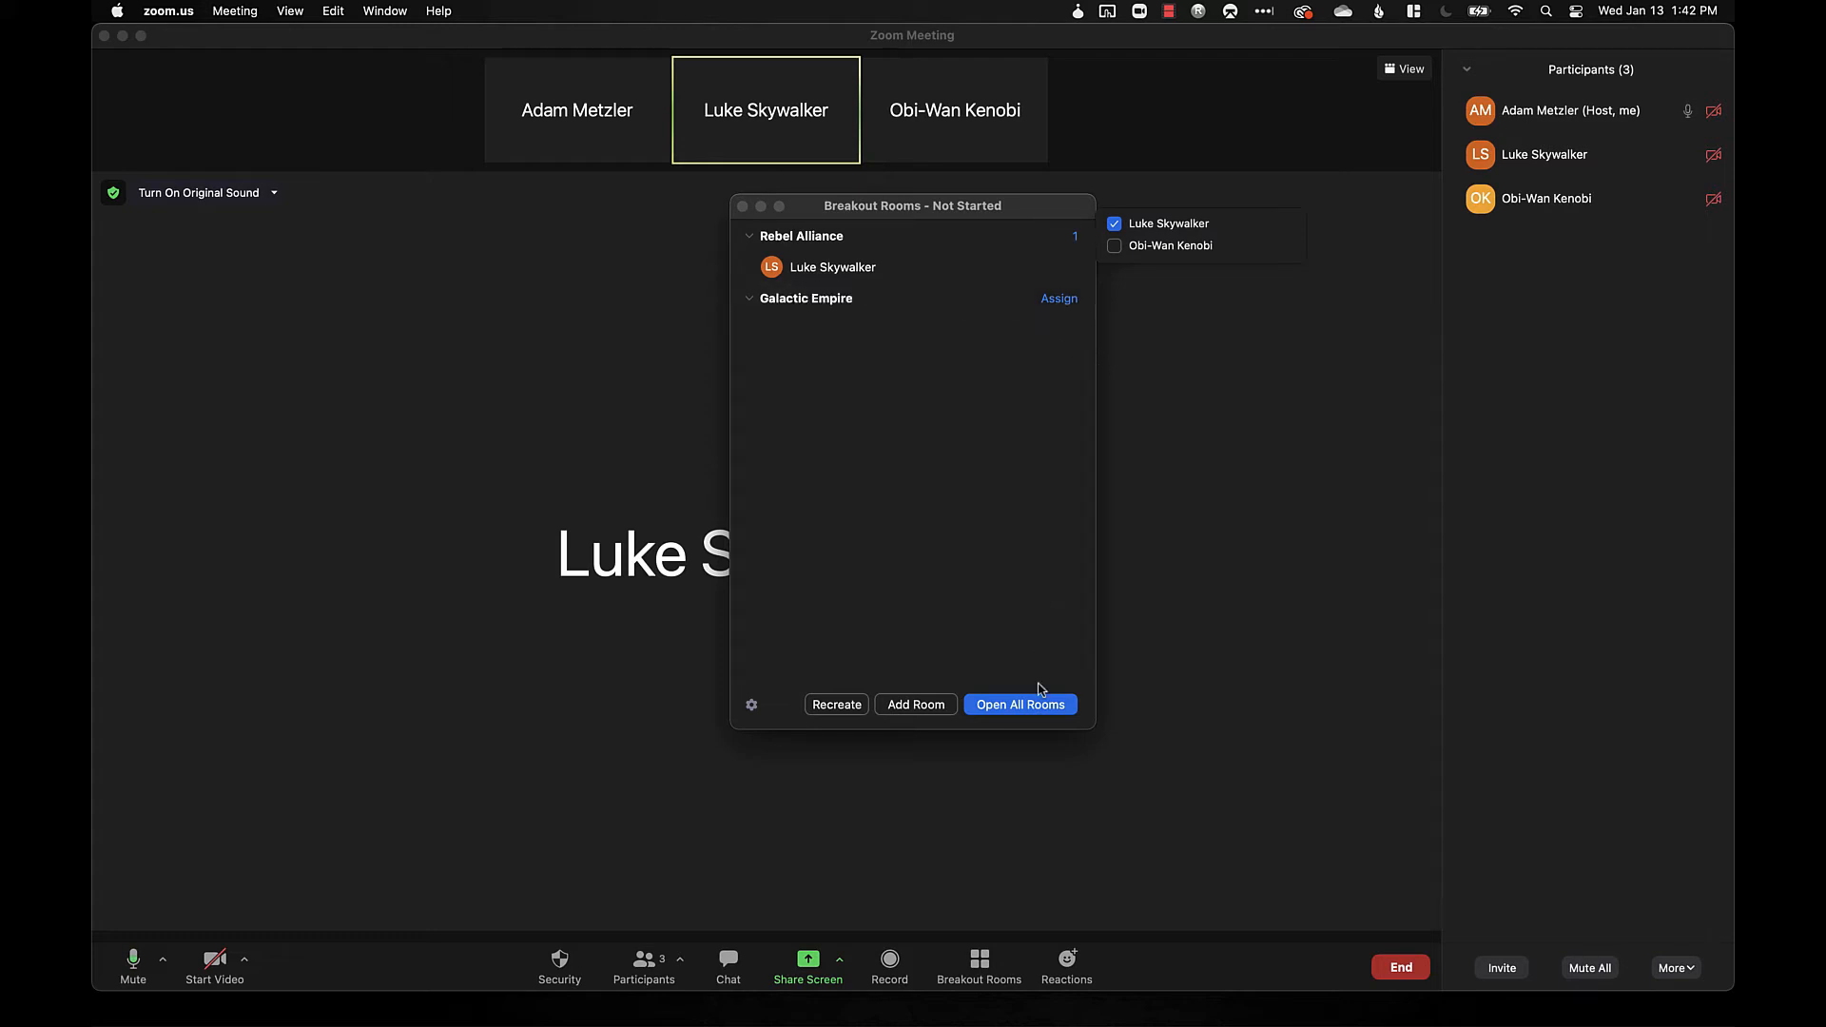
click(1061, 300)
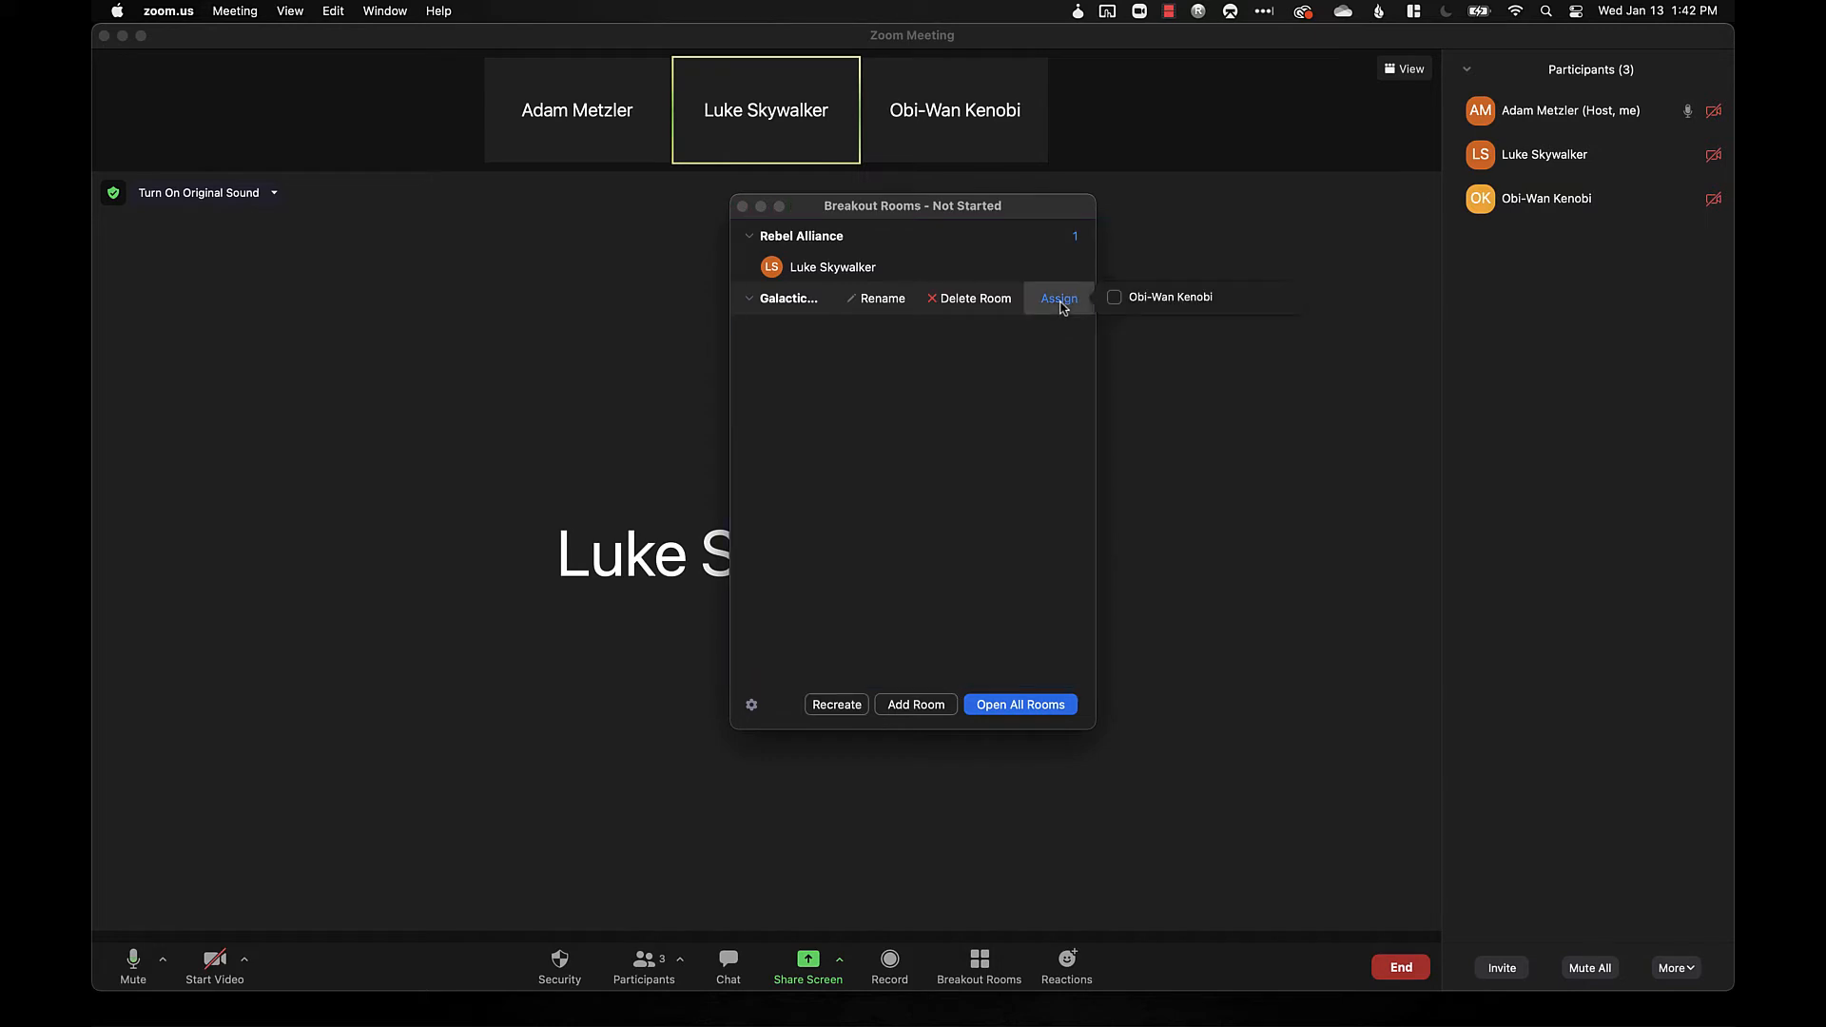
click(1113, 297)
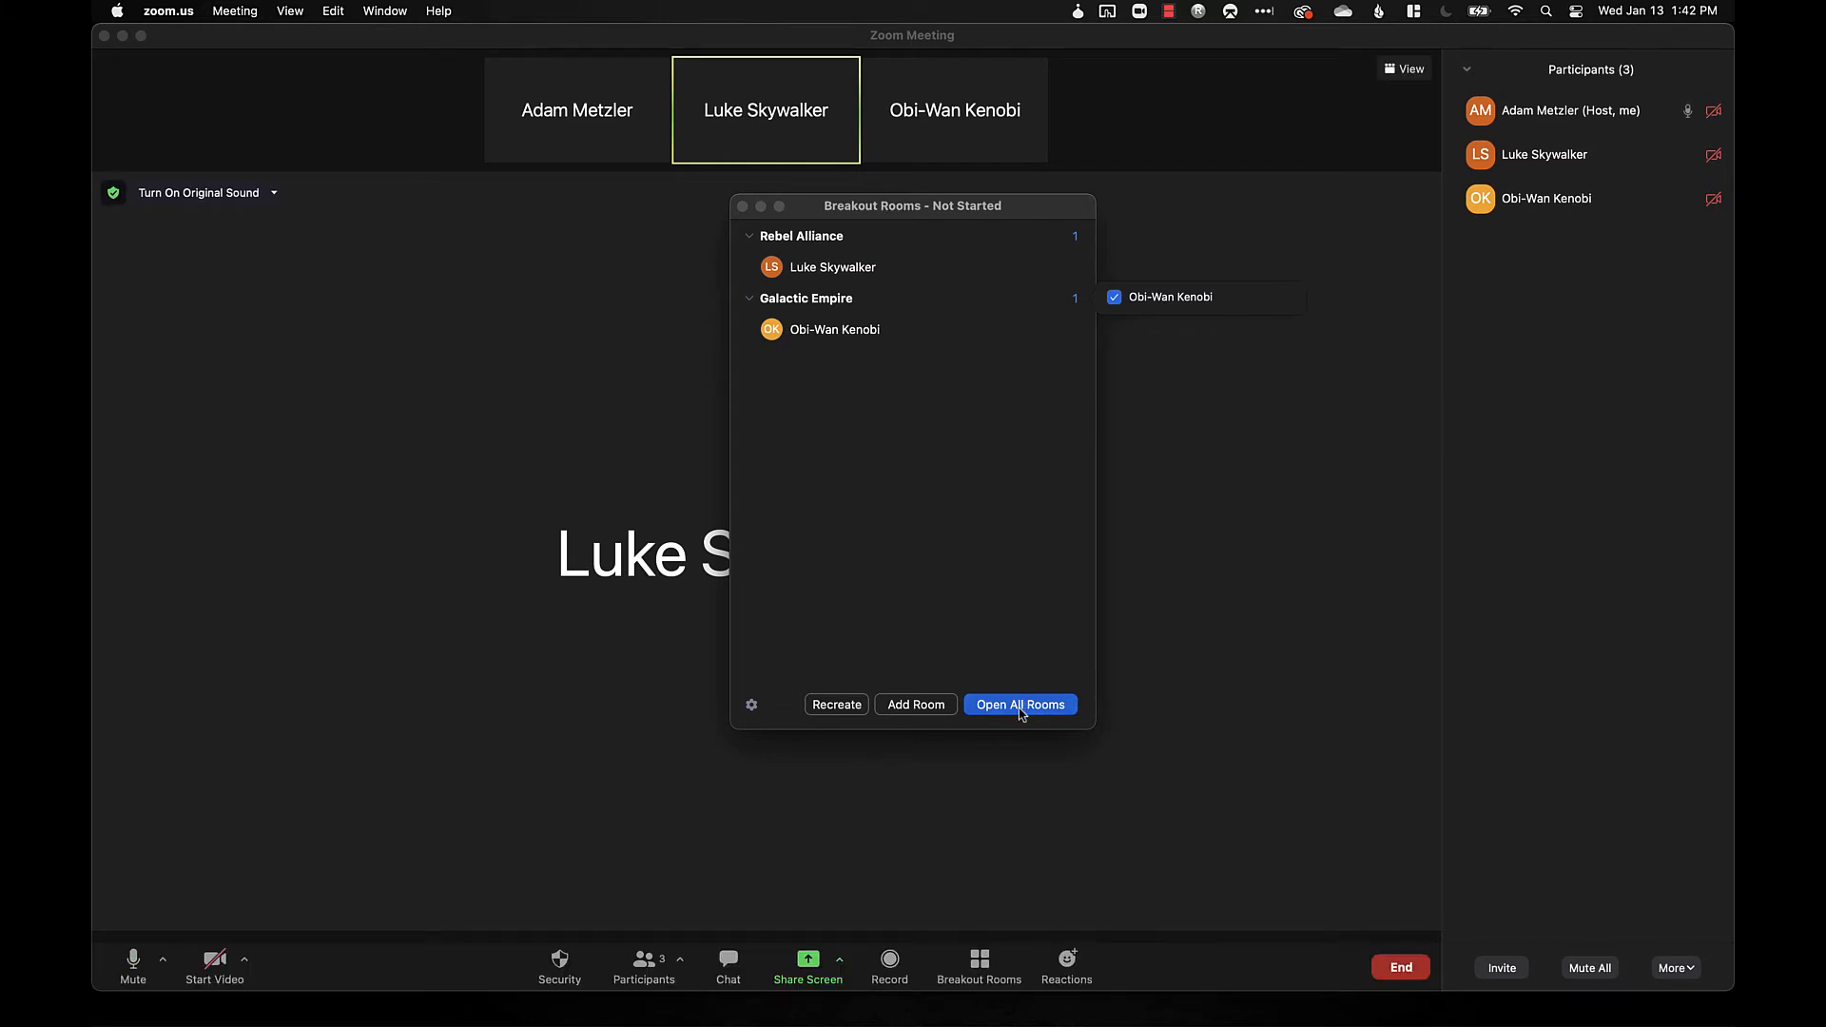
click(1018, 704)
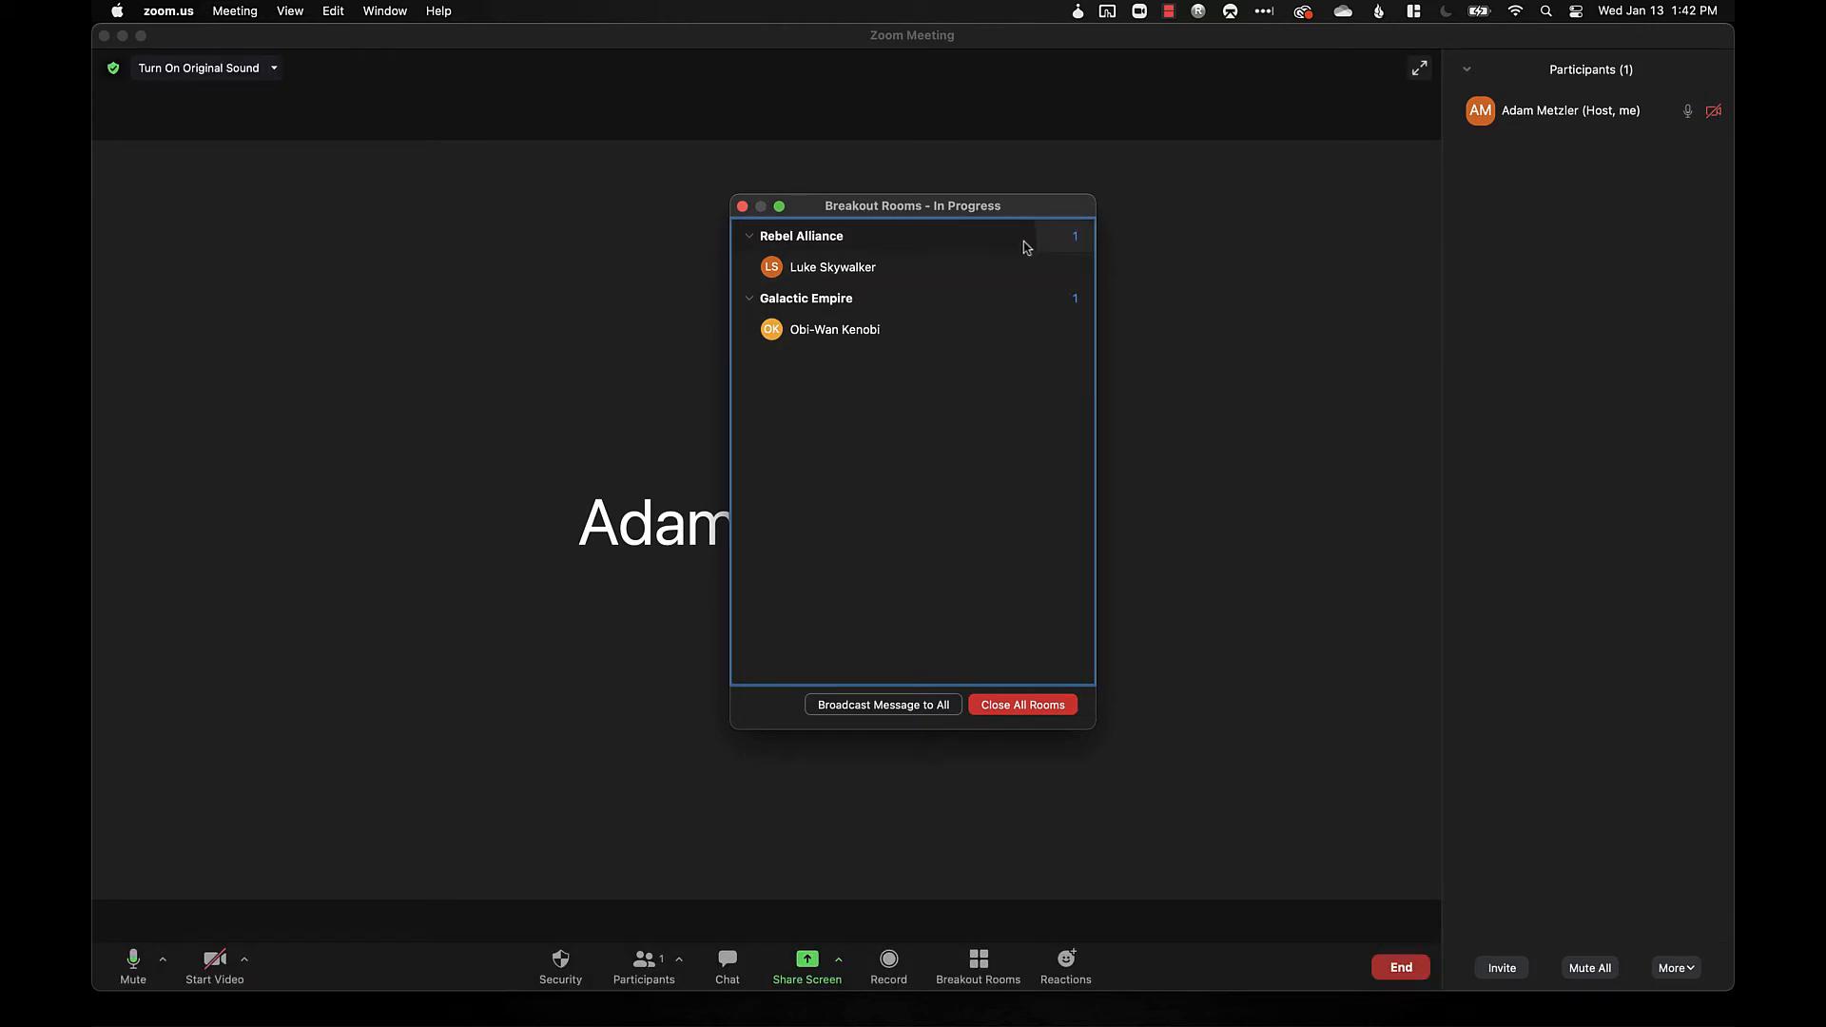
Check the join option of both rooms and the destinations available for moving the participant in Rebel Alliance
mouse_move(1060, 246)
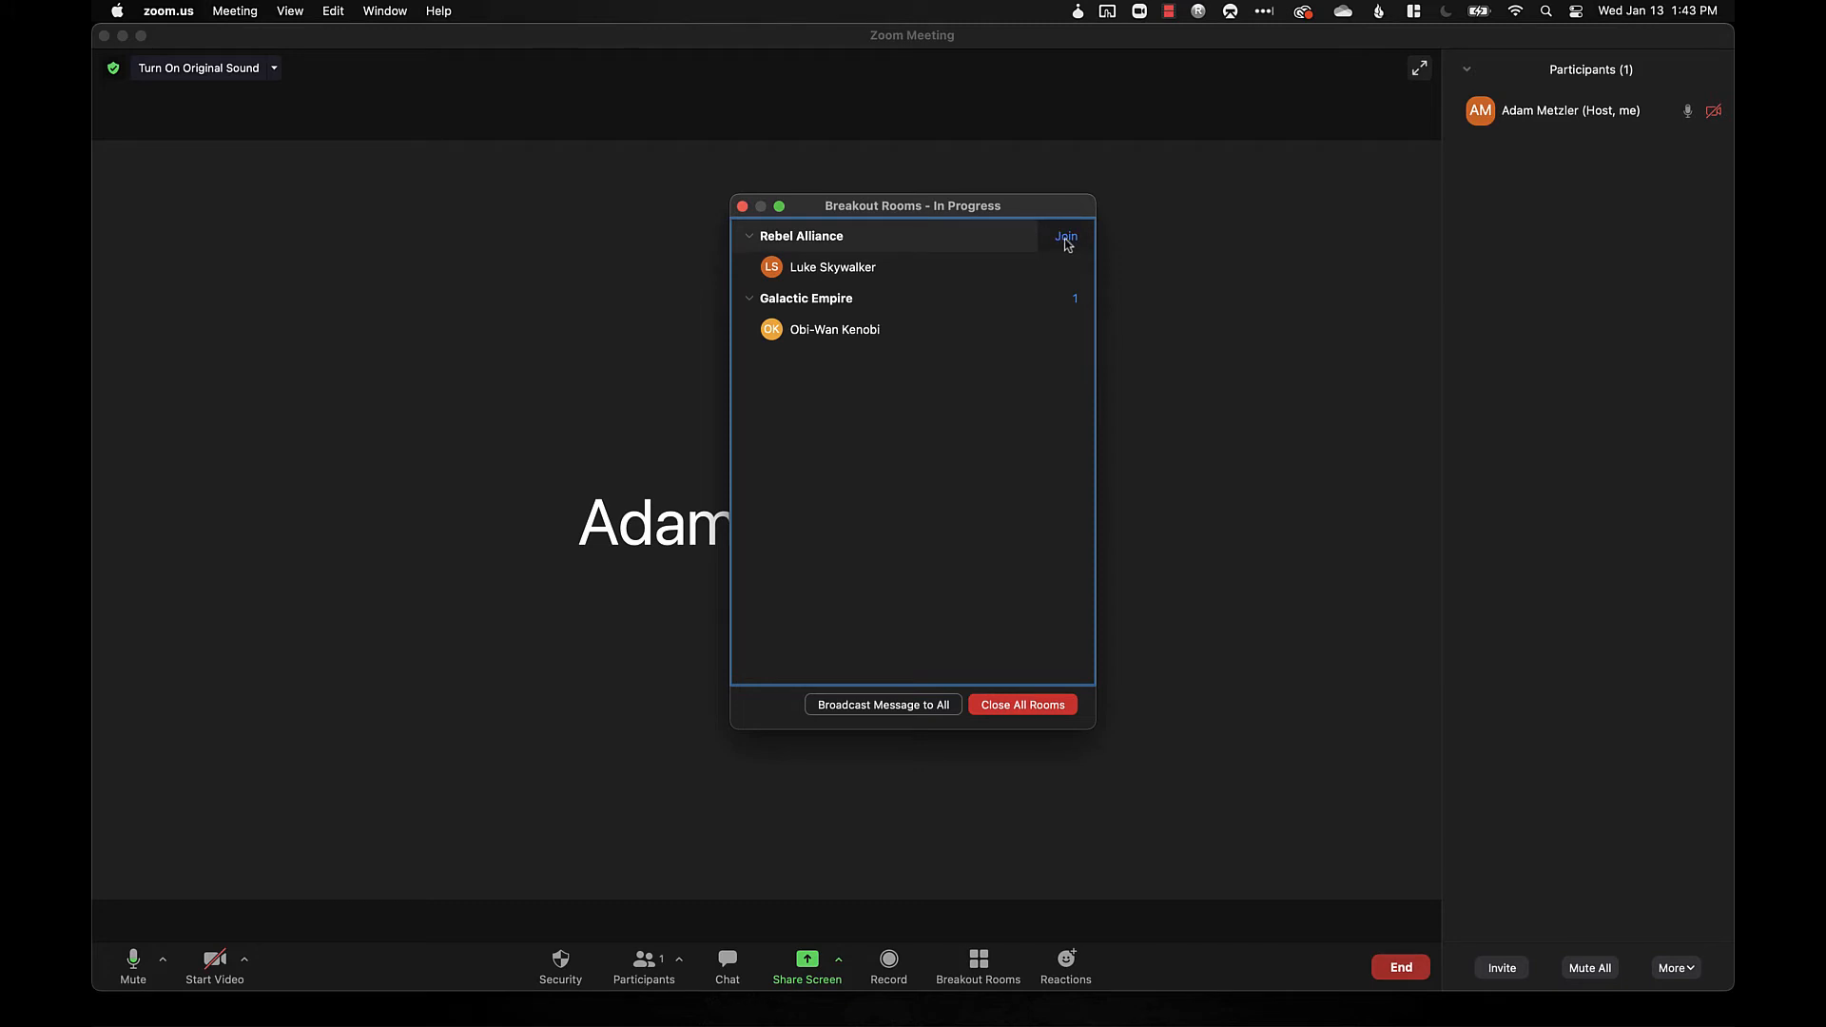
mouse_move(1064, 300)
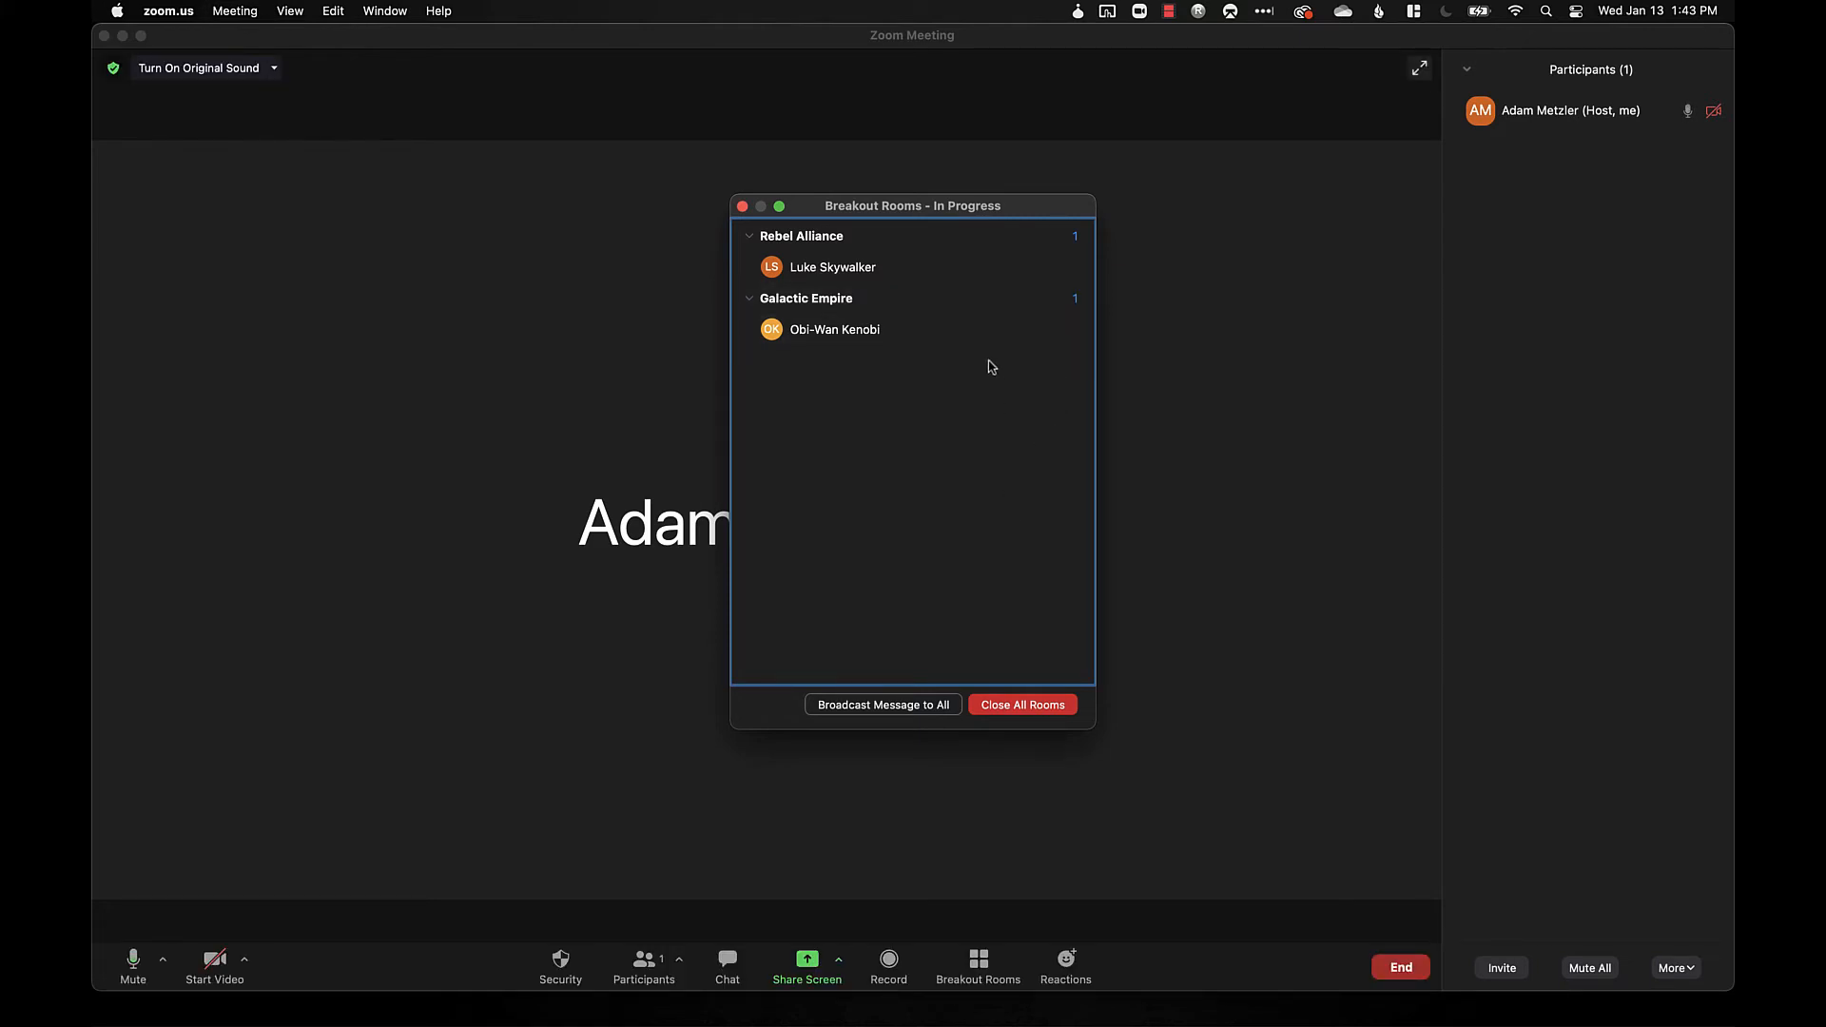
mouse_move(981, 338)
mouse_move(941, 280)
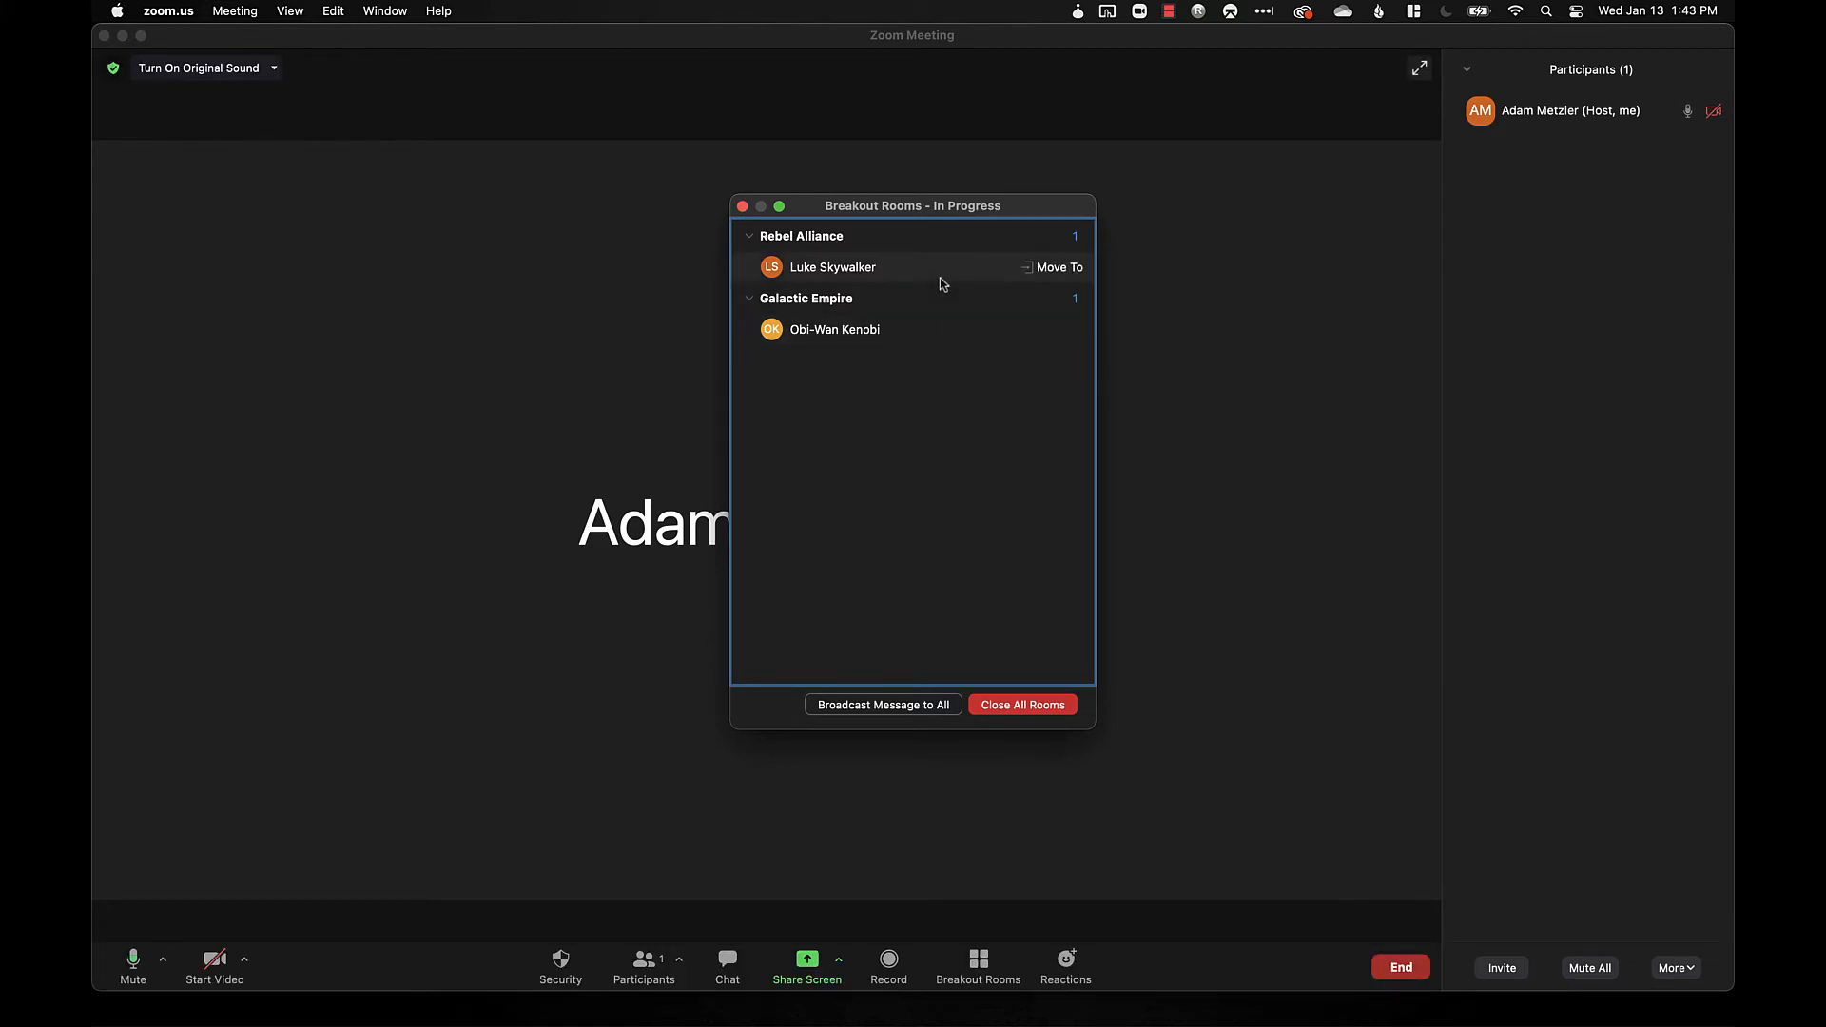
click(1043, 276)
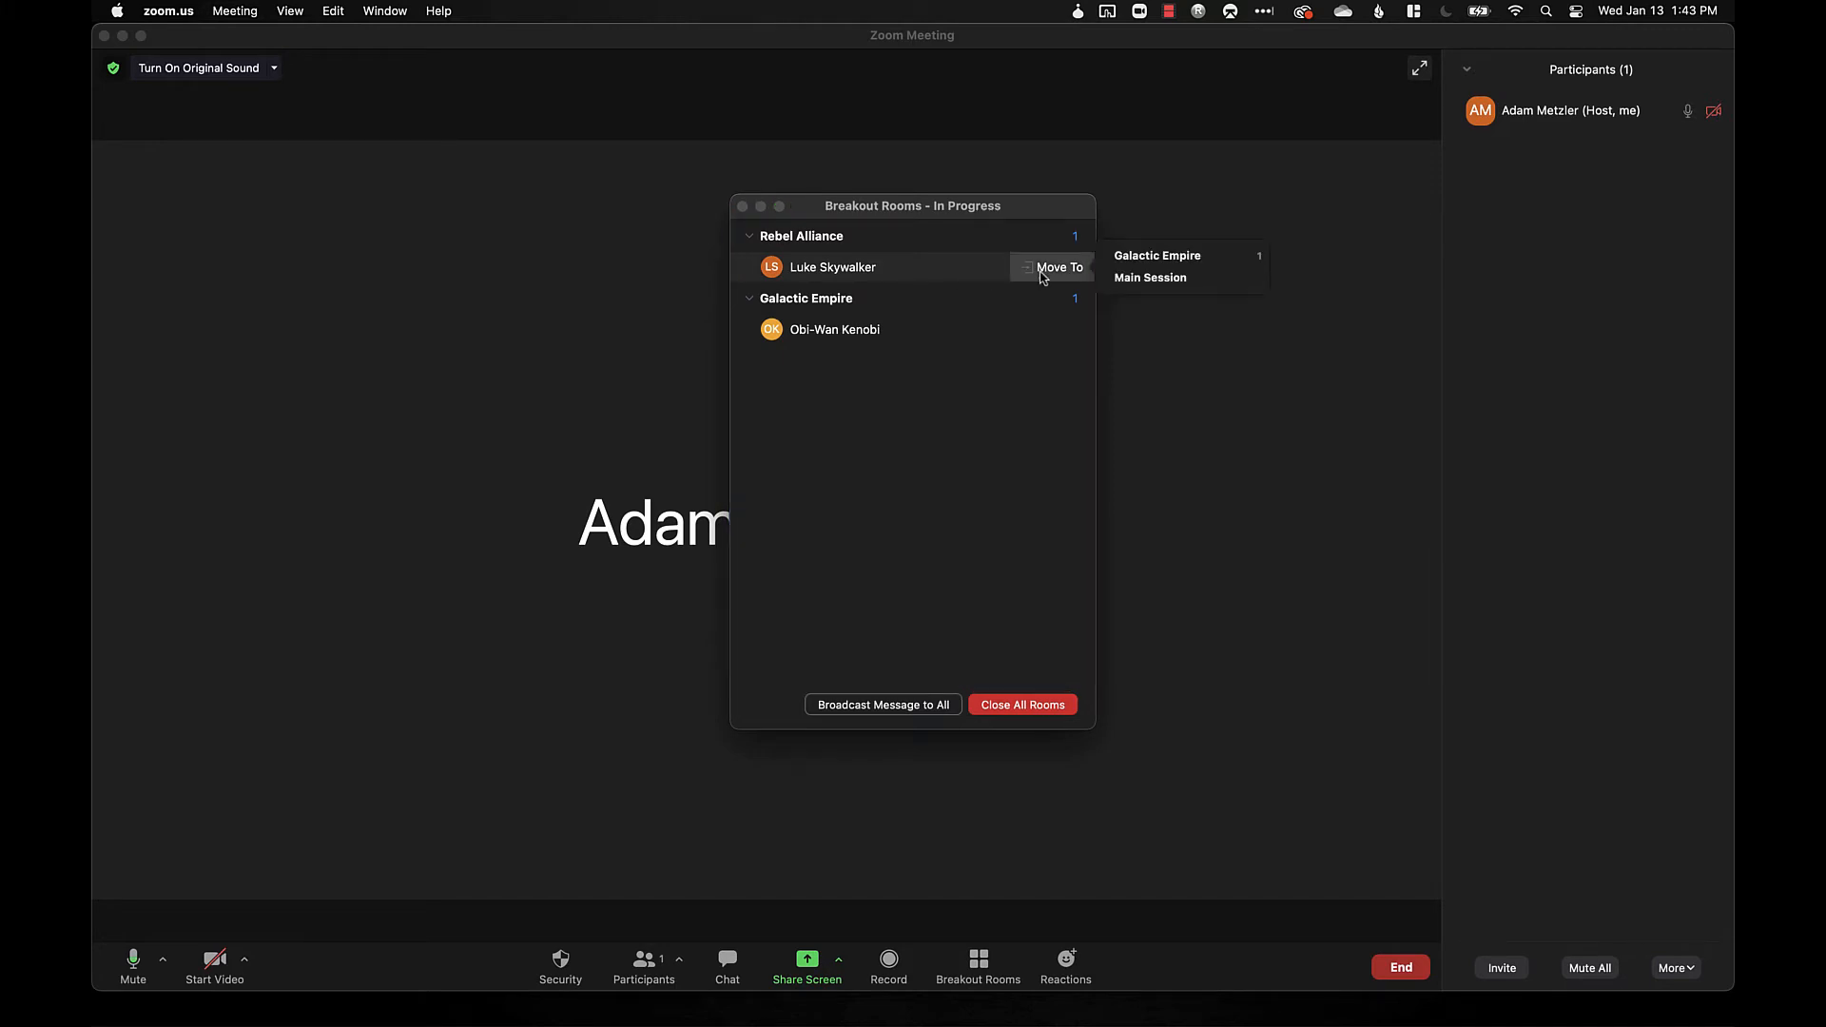
click(1121, 257)
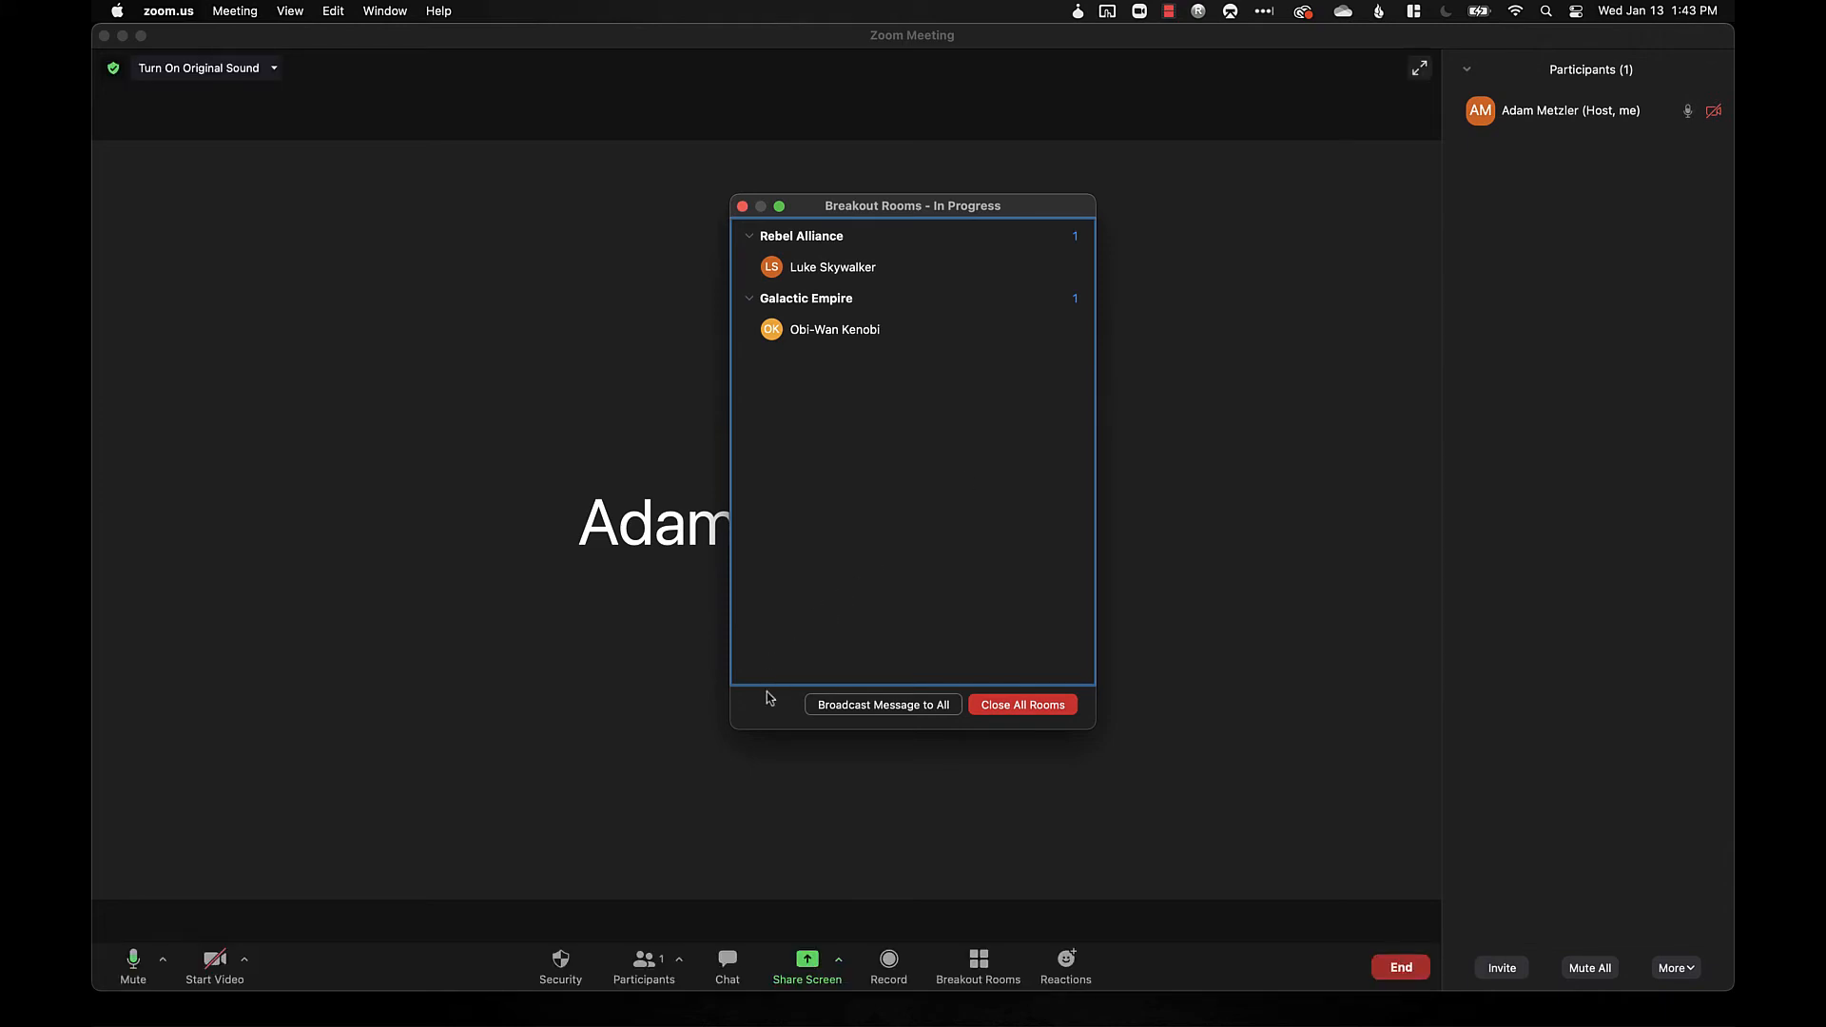
Broadcast to all rooms the message "Hey, in 5 minutes I am going to return everyone to the main meeting."
click(852, 706)
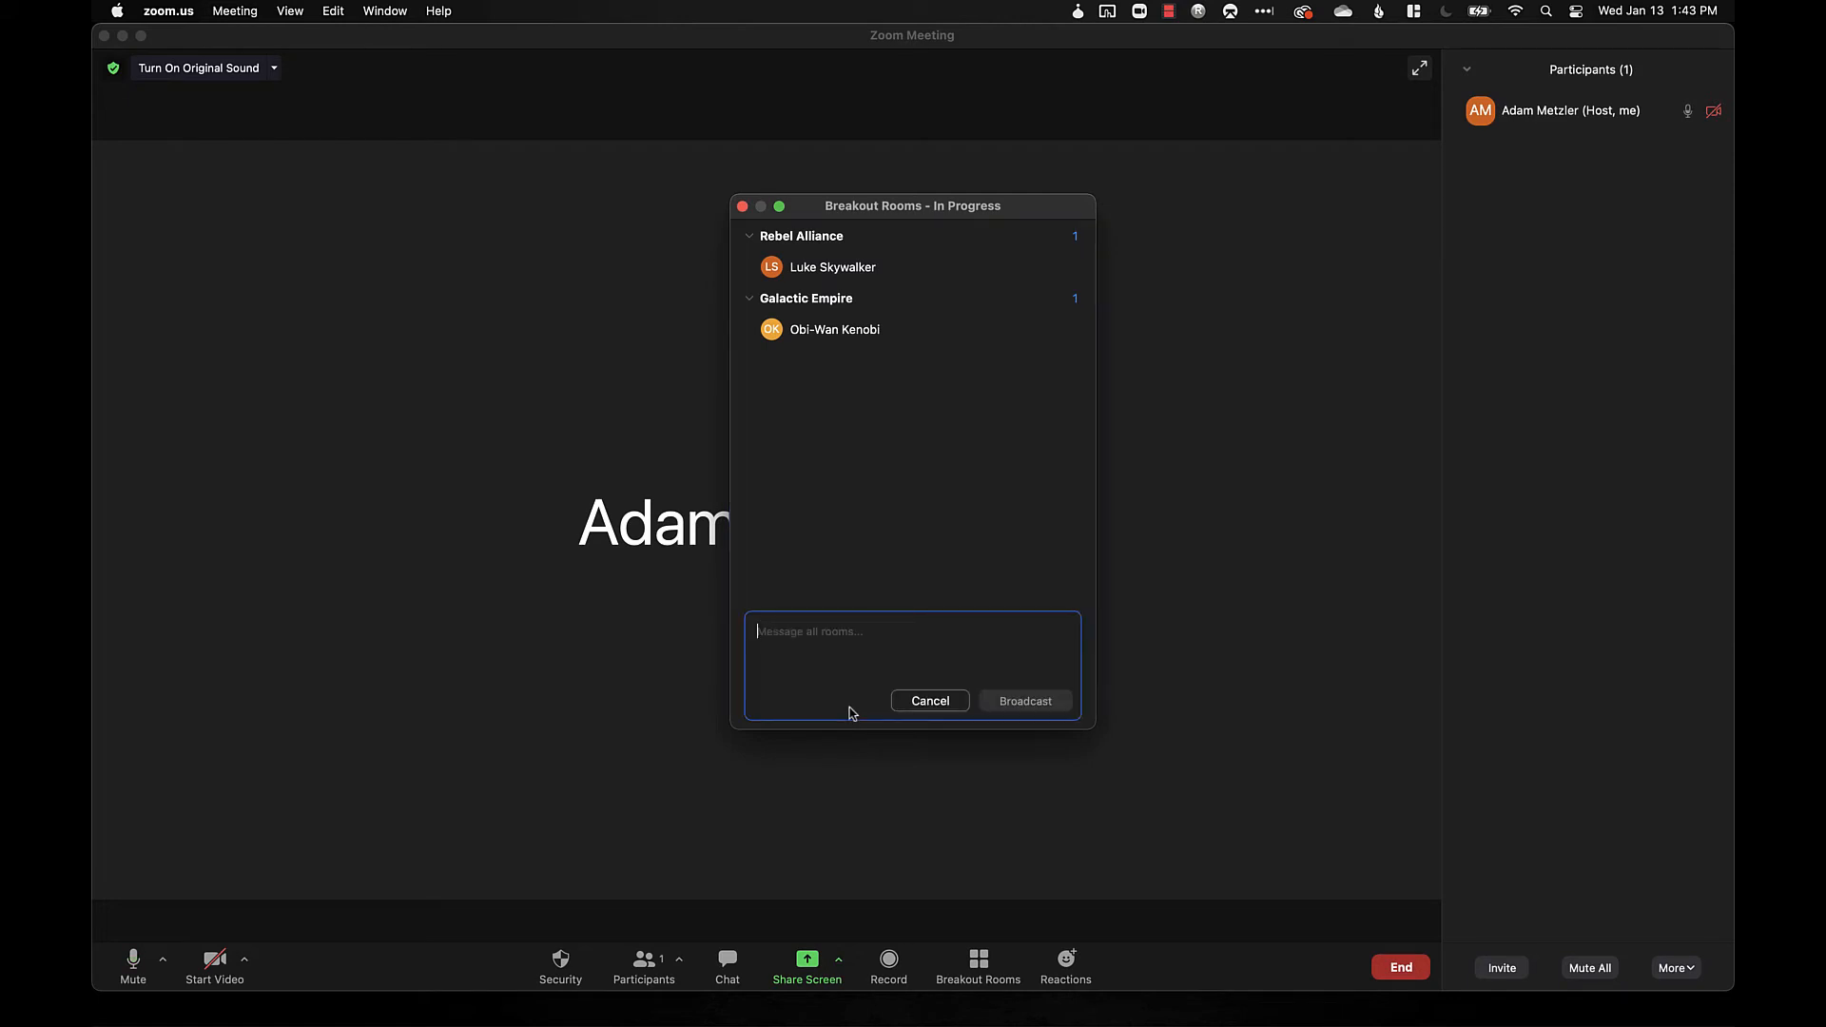
text(Hey, in 5)
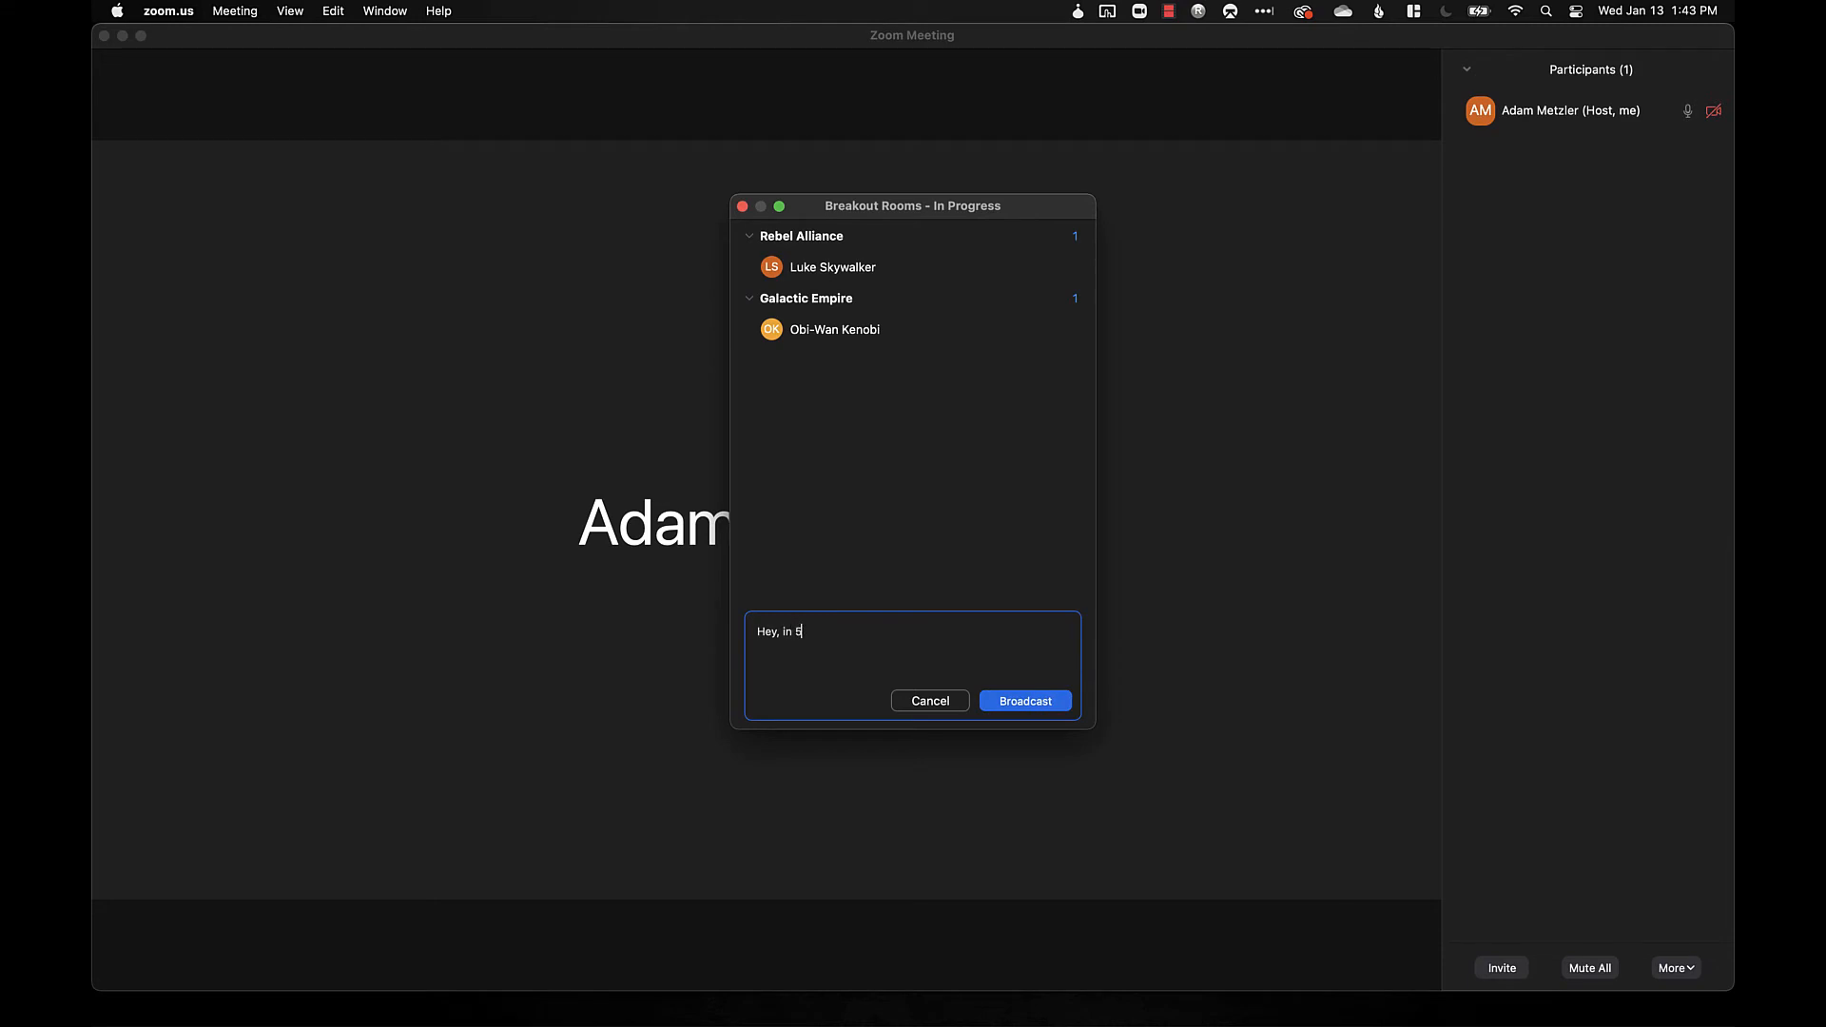
text( minutes I am going to return everyone to the main meeting.)
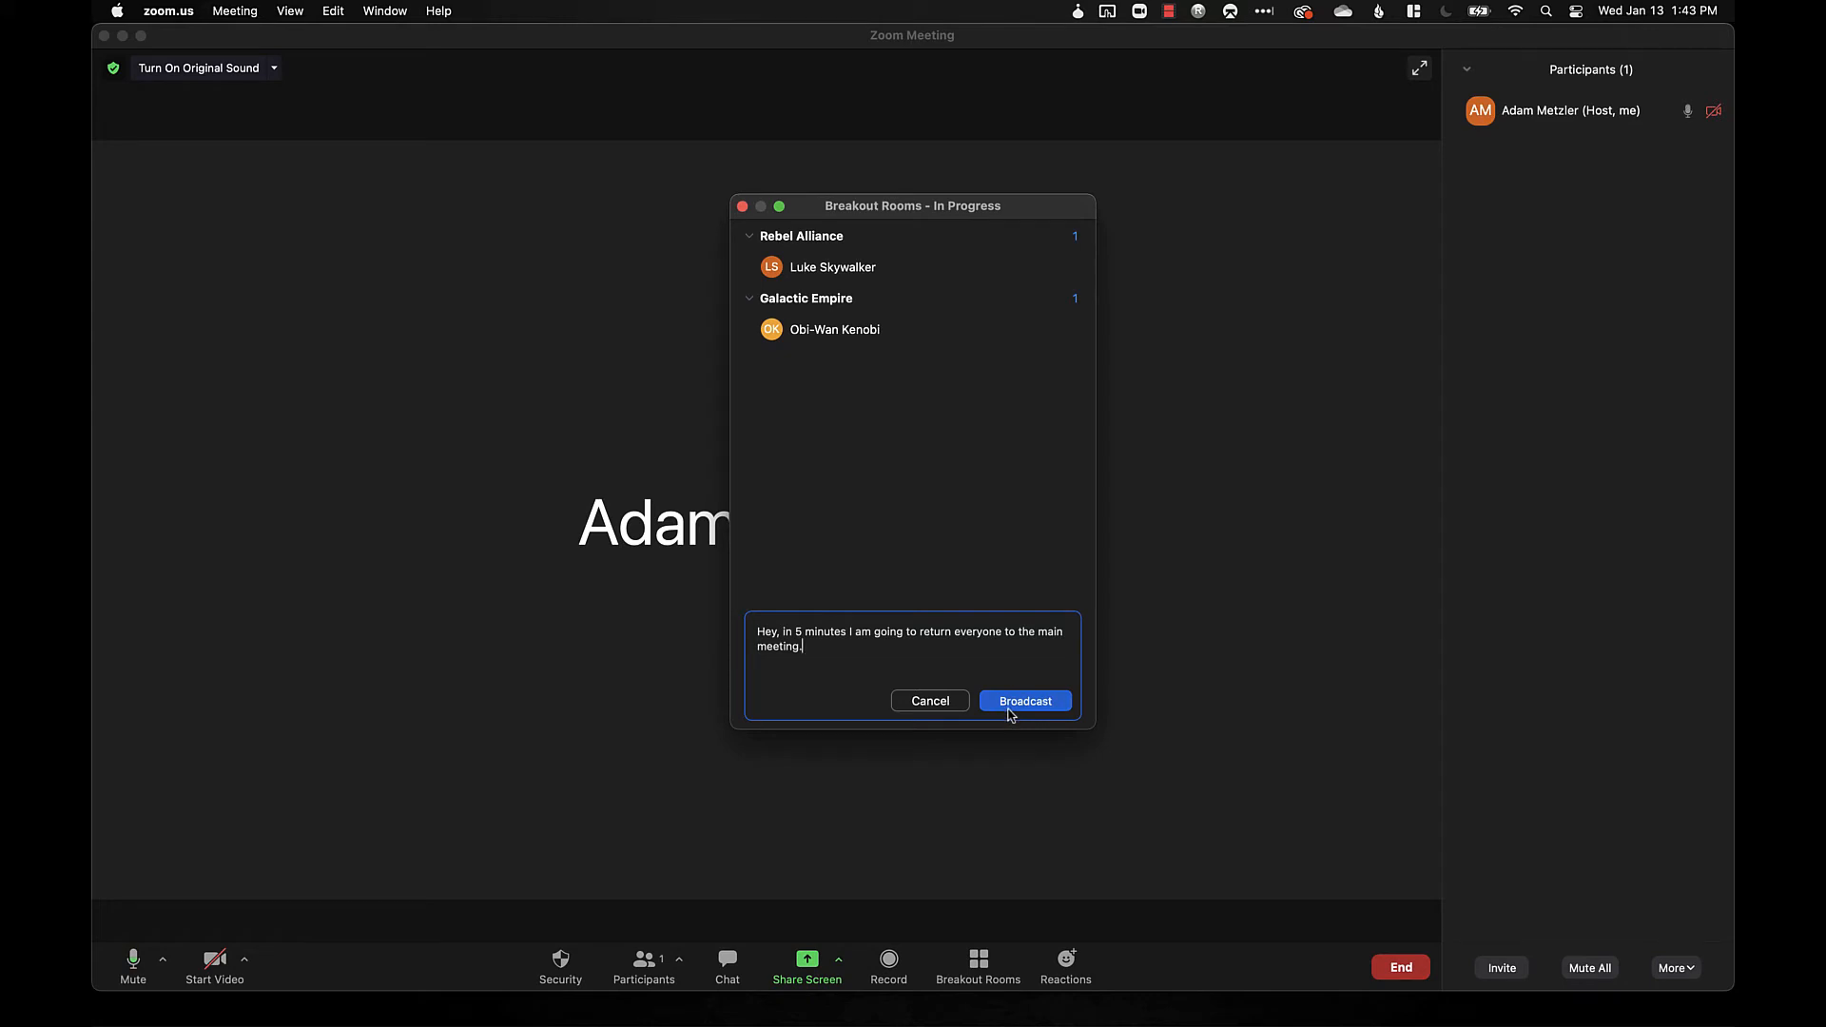
click(1012, 709)
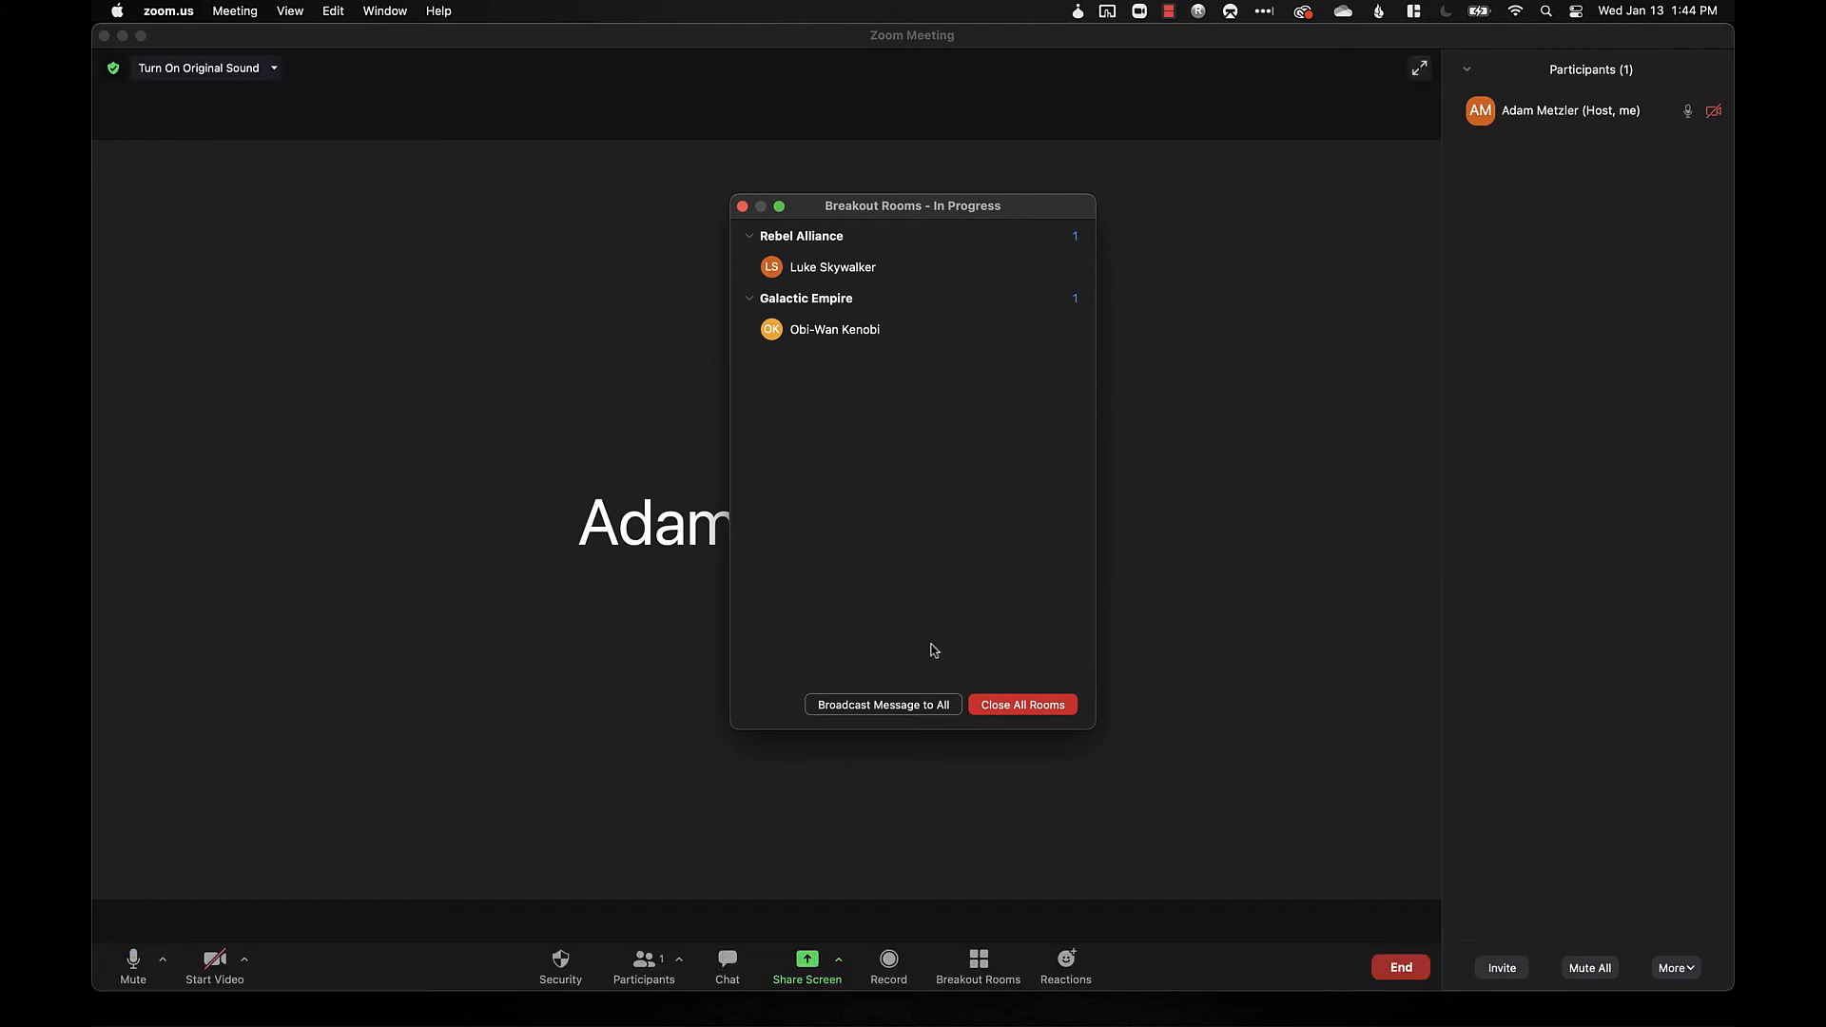
Close all breakout rooms and review the breakout room options for participant movement, automatic closing and the countdown timer
mouse_move(941, 335)
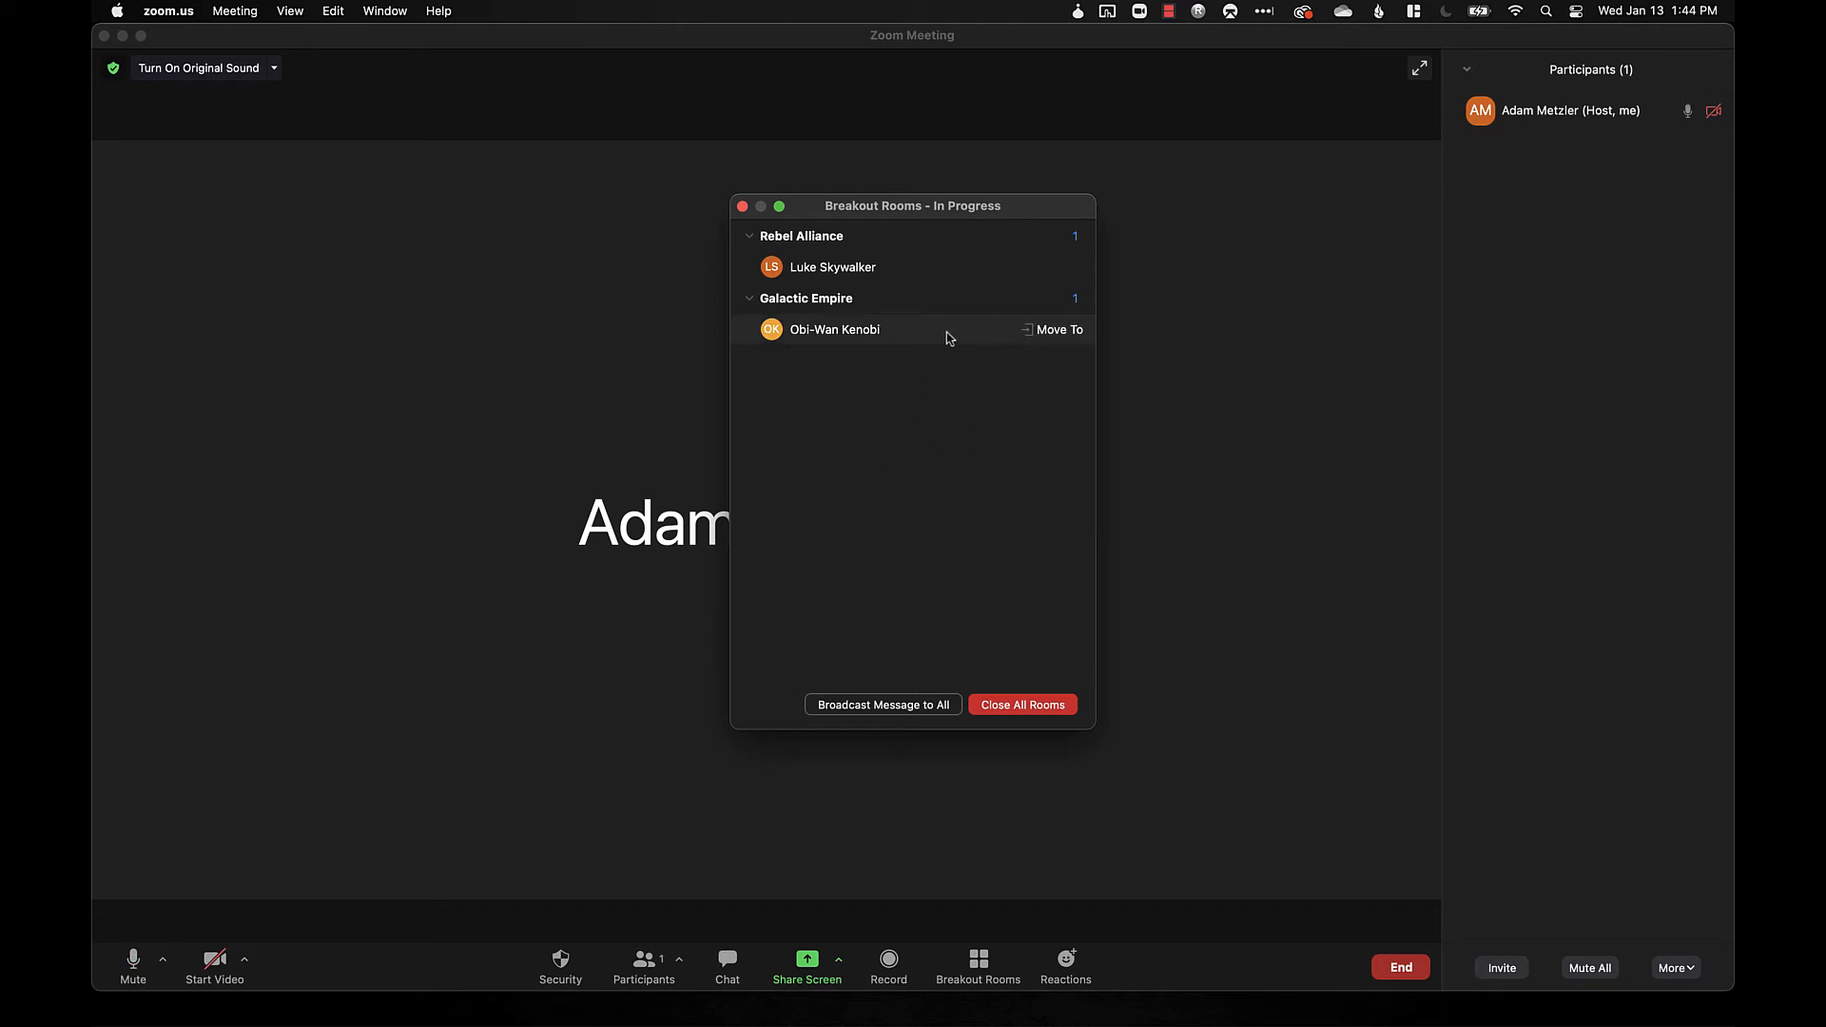
click(1029, 706)
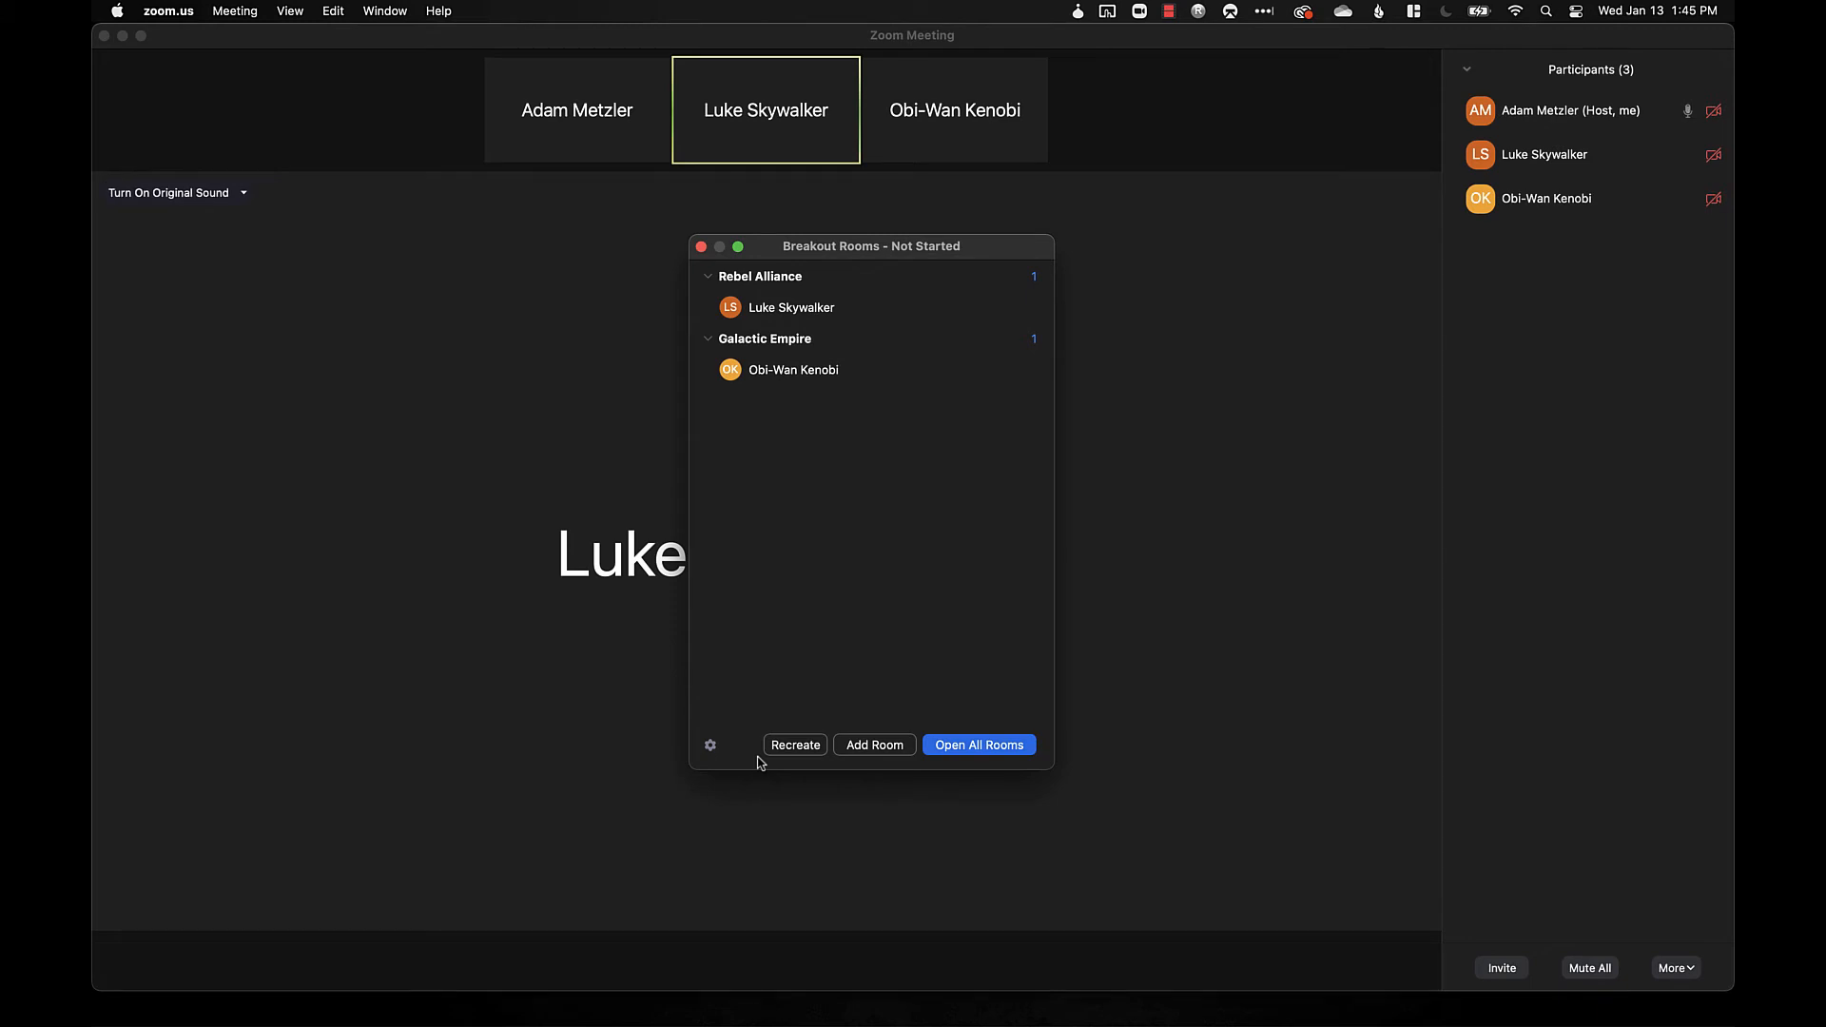
click(710, 747)
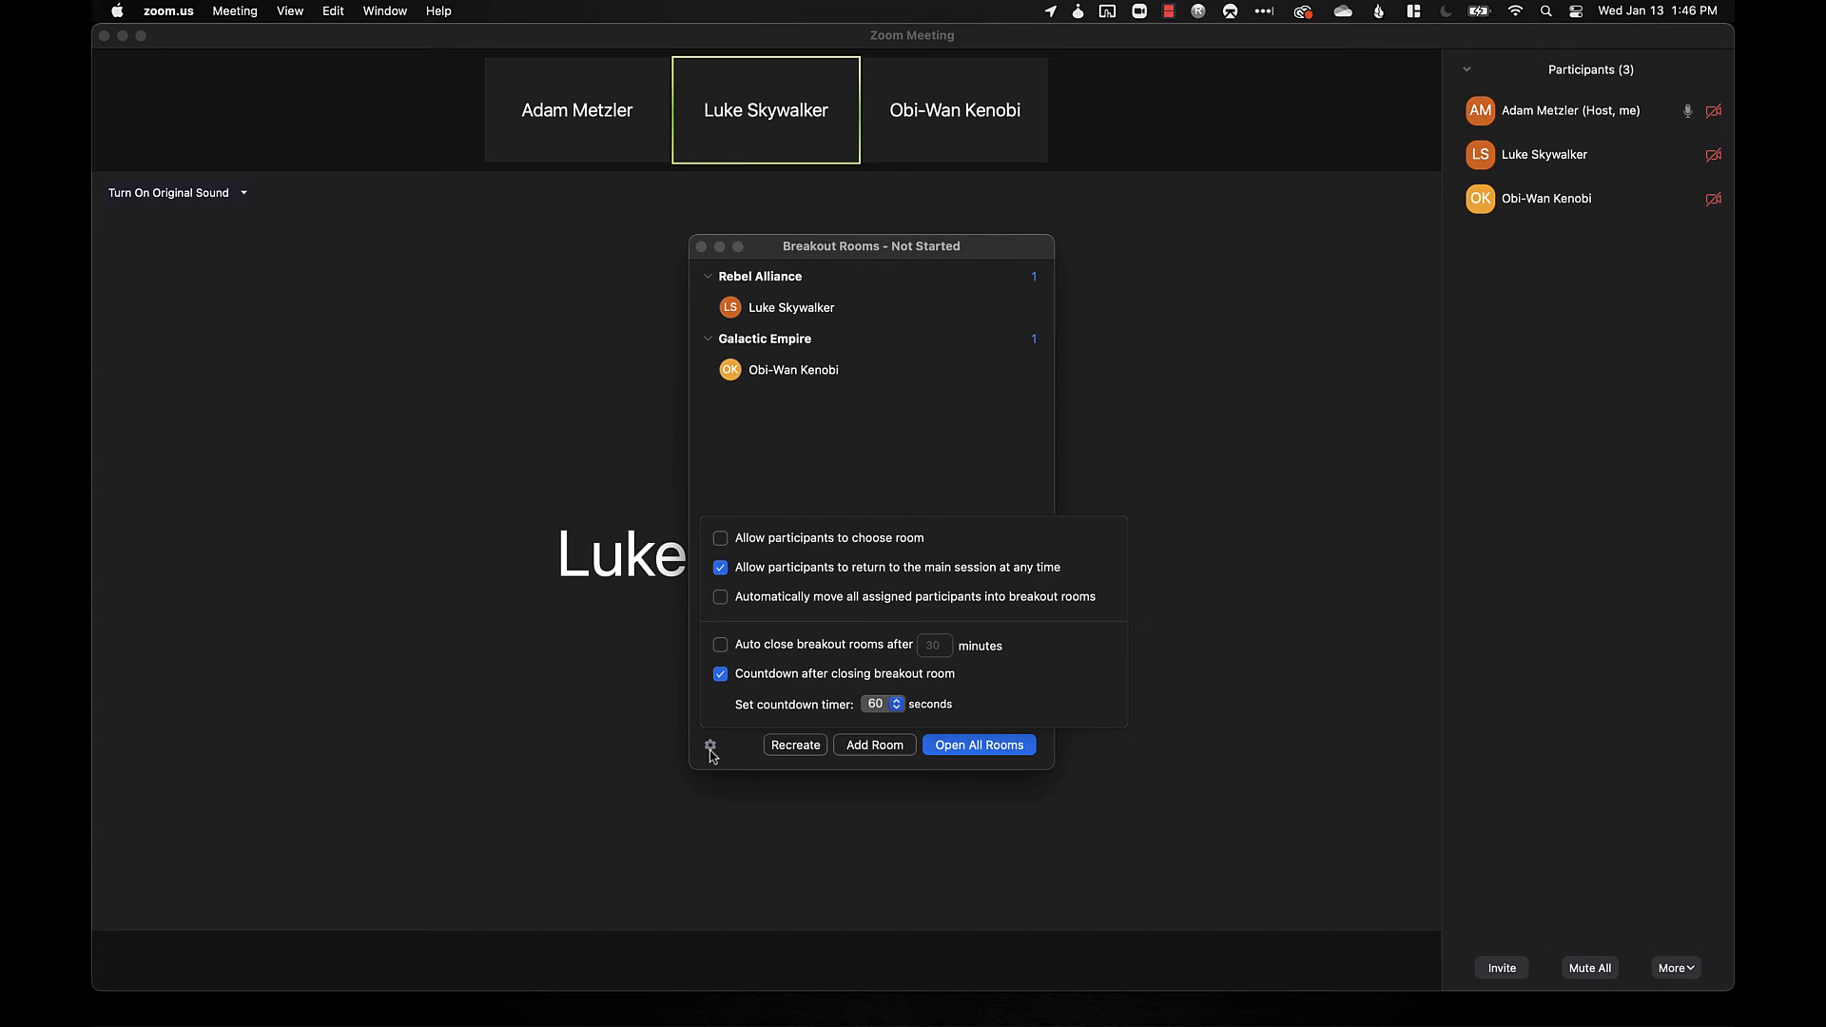
click(740, 754)
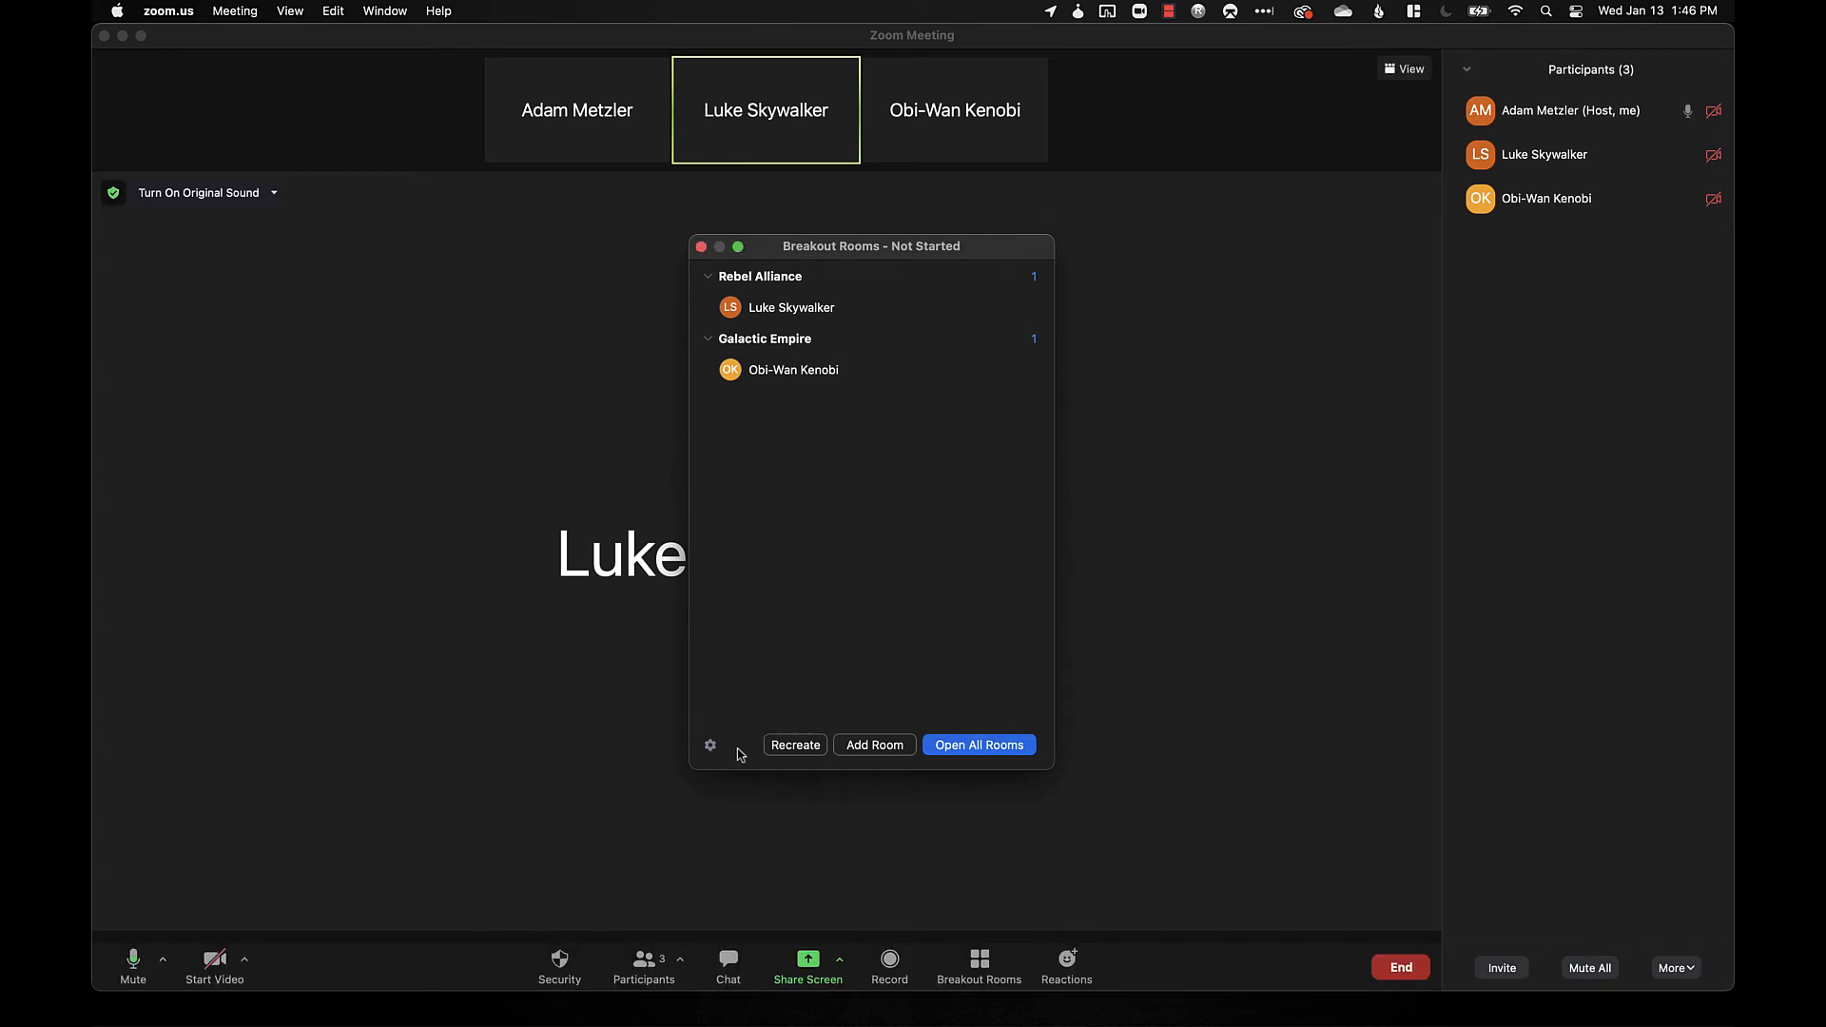
Reopen all breakout rooms and swap the two participants between Rebel Alliance and Galactic Empire
click(972, 749)
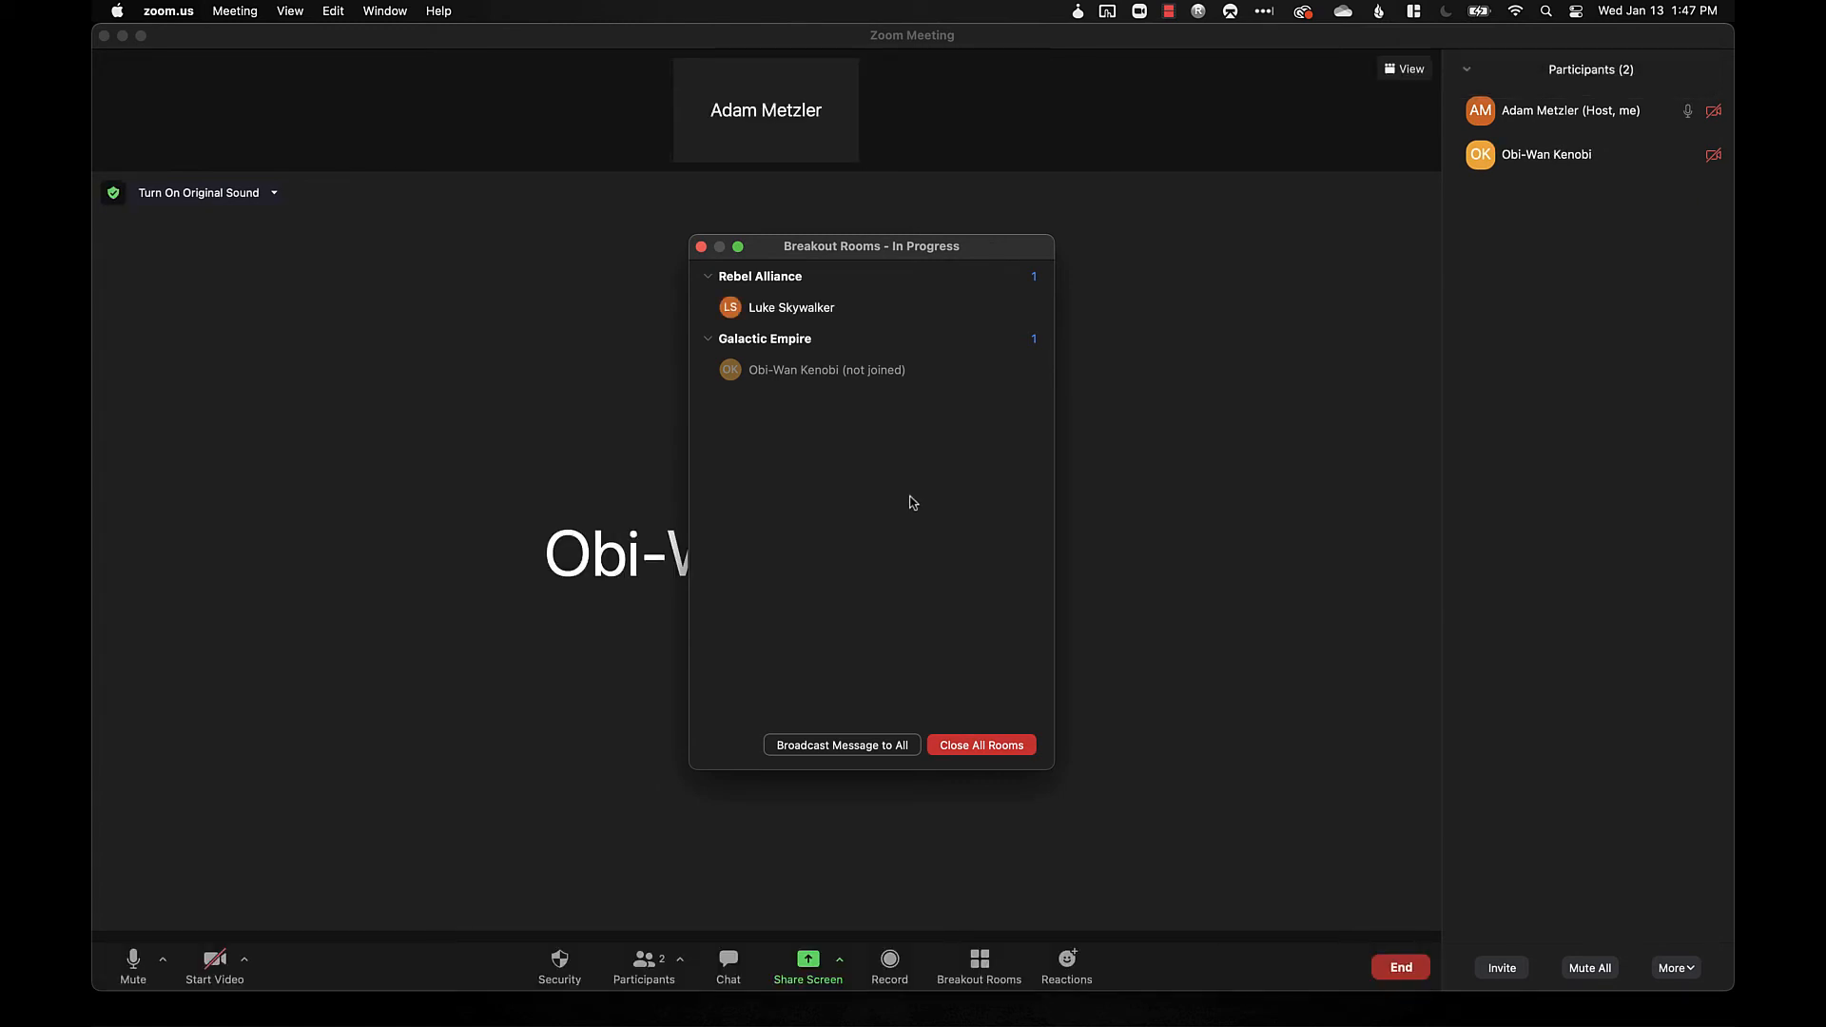
mouse_move(889, 316)
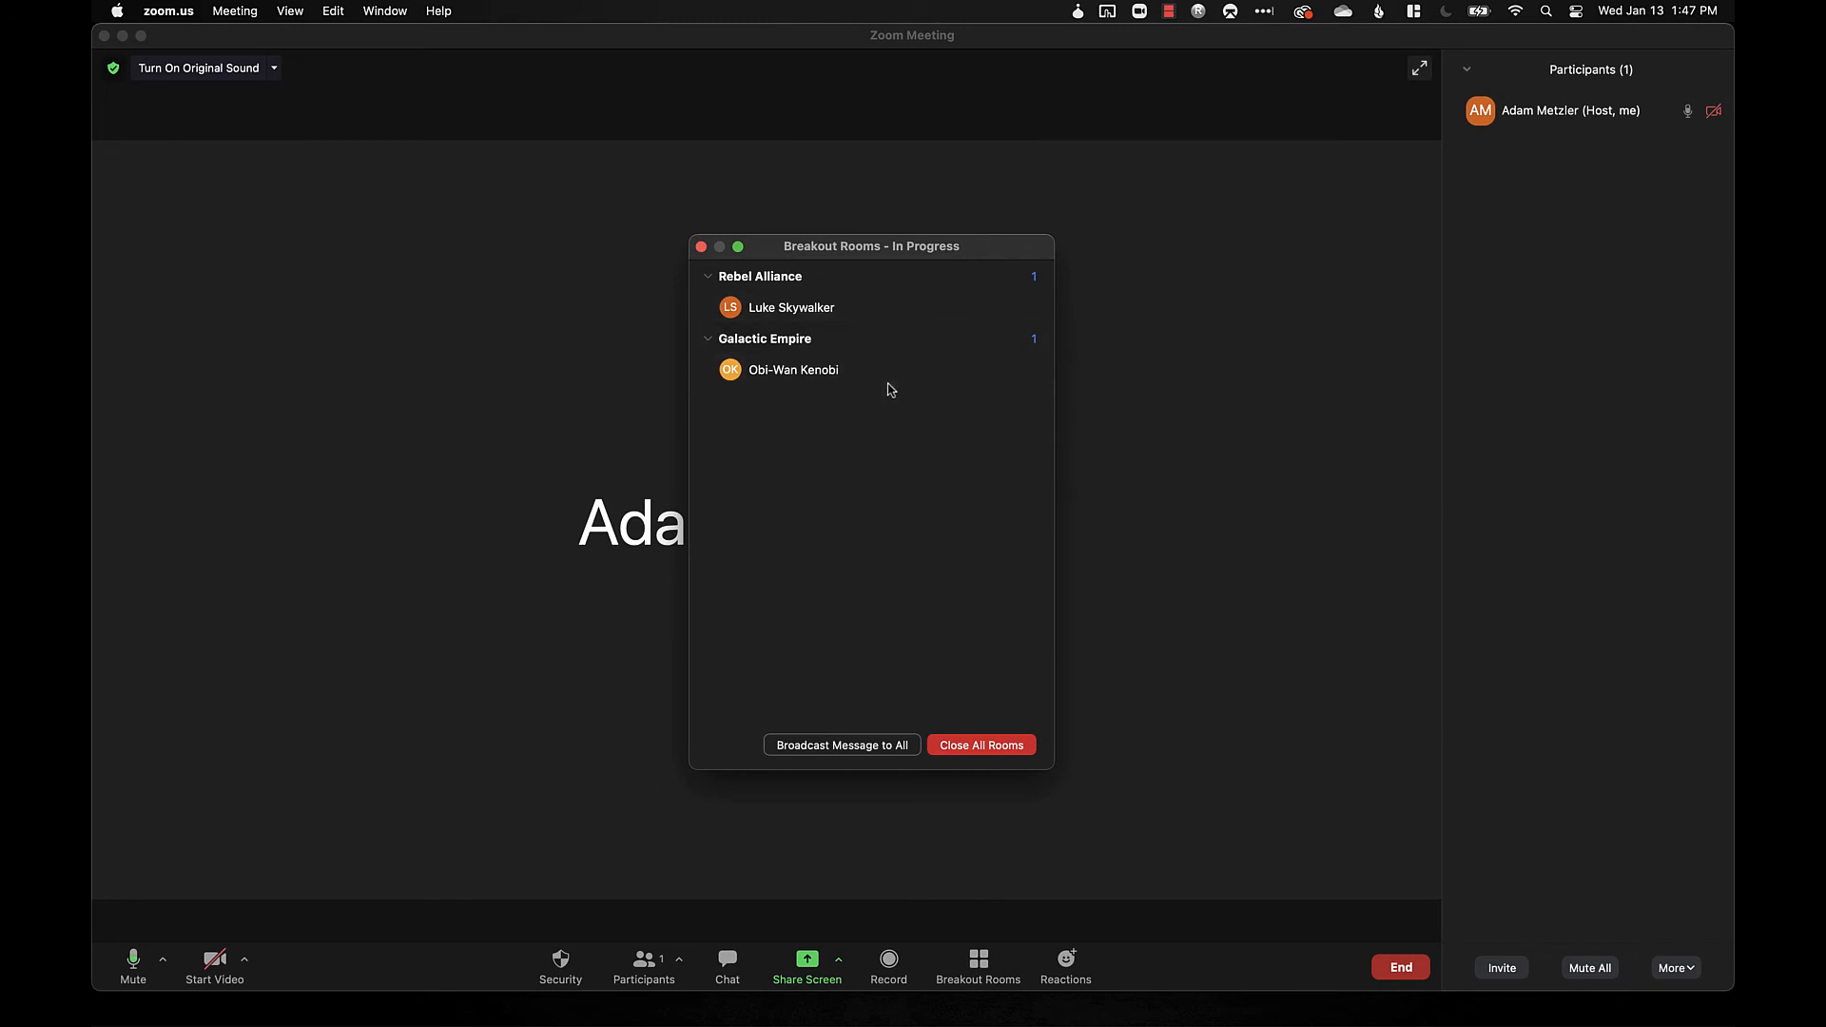
mouse_move(892, 370)
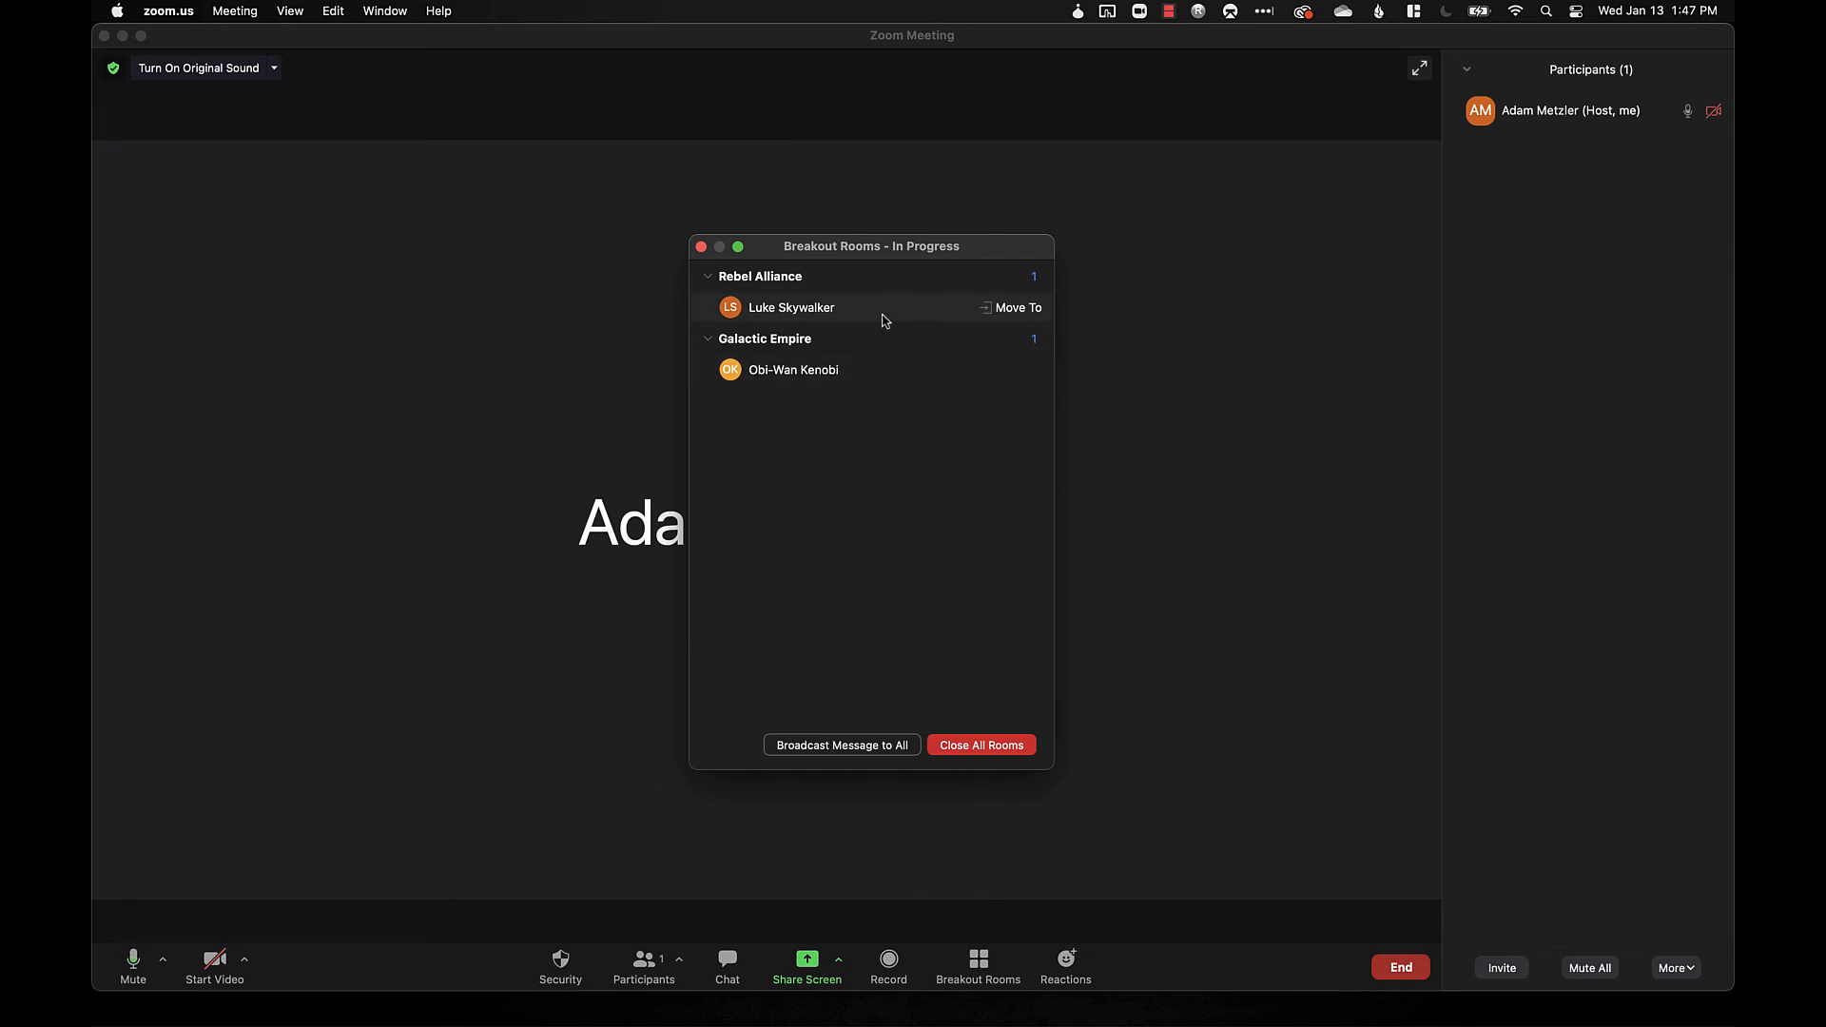
click(1000, 312)
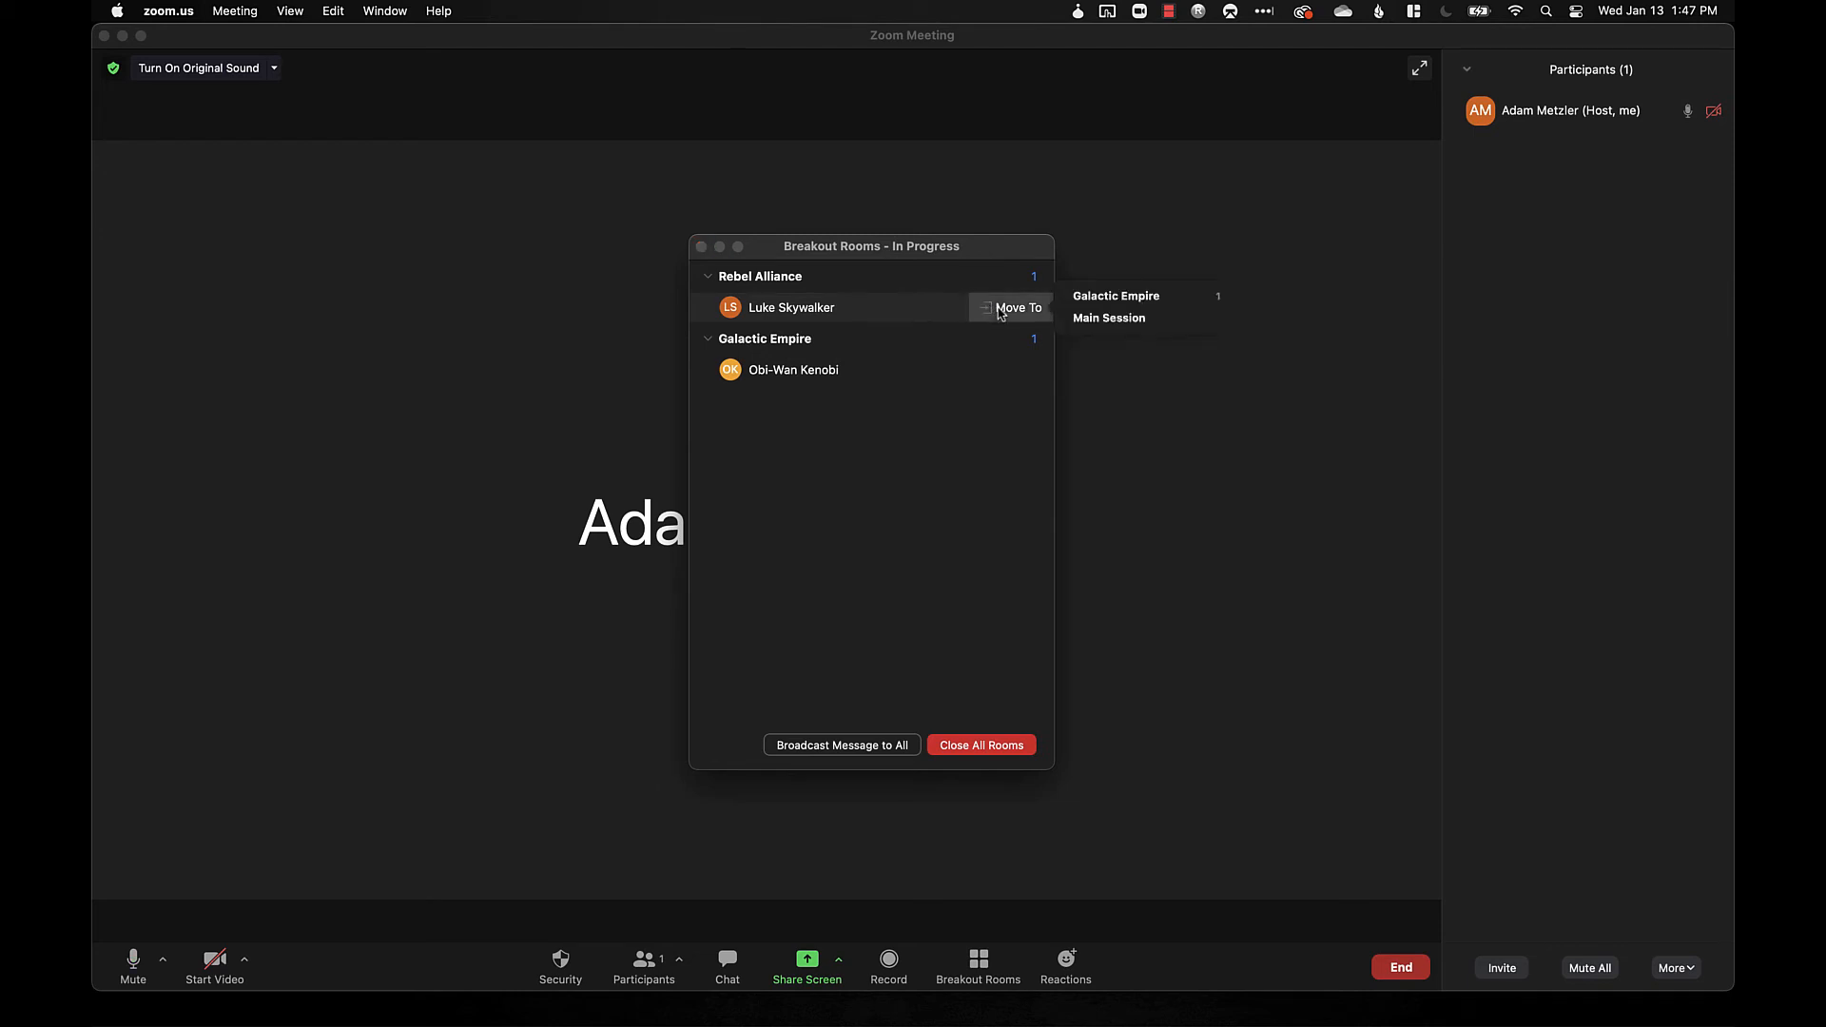
click(1090, 302)
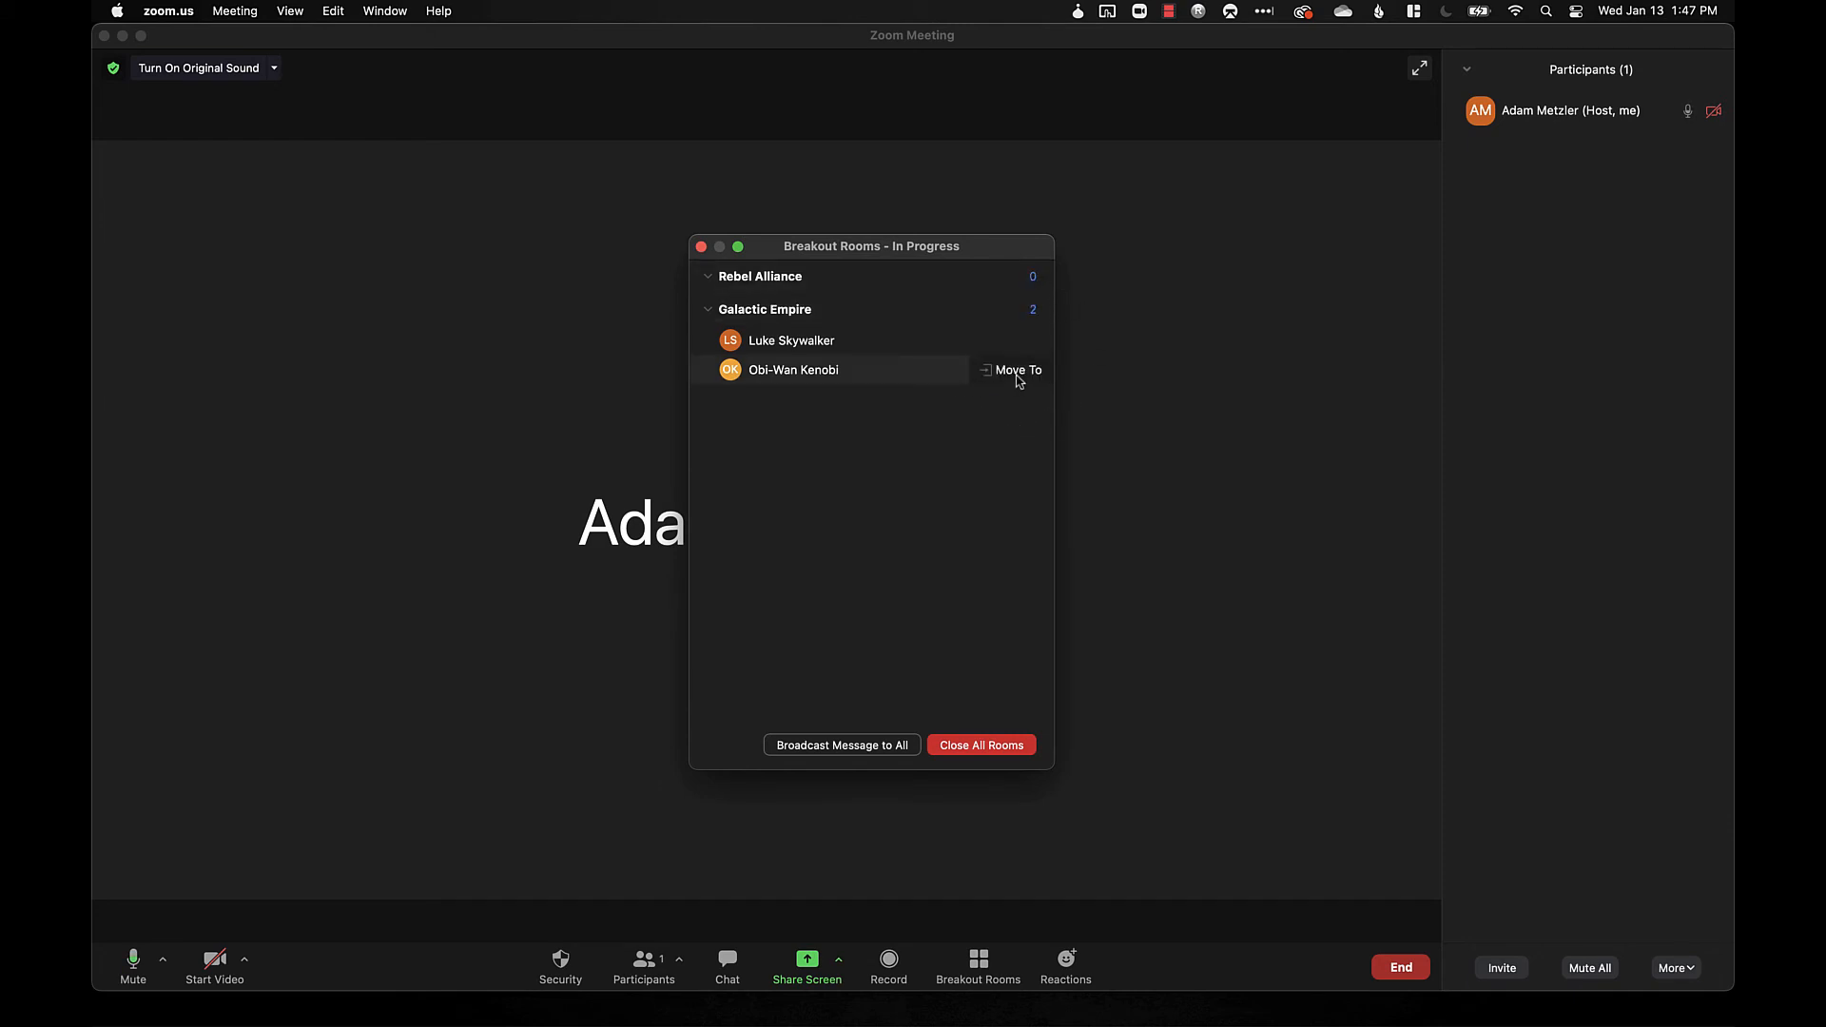
click(1015, 374)
click(1081, 363)
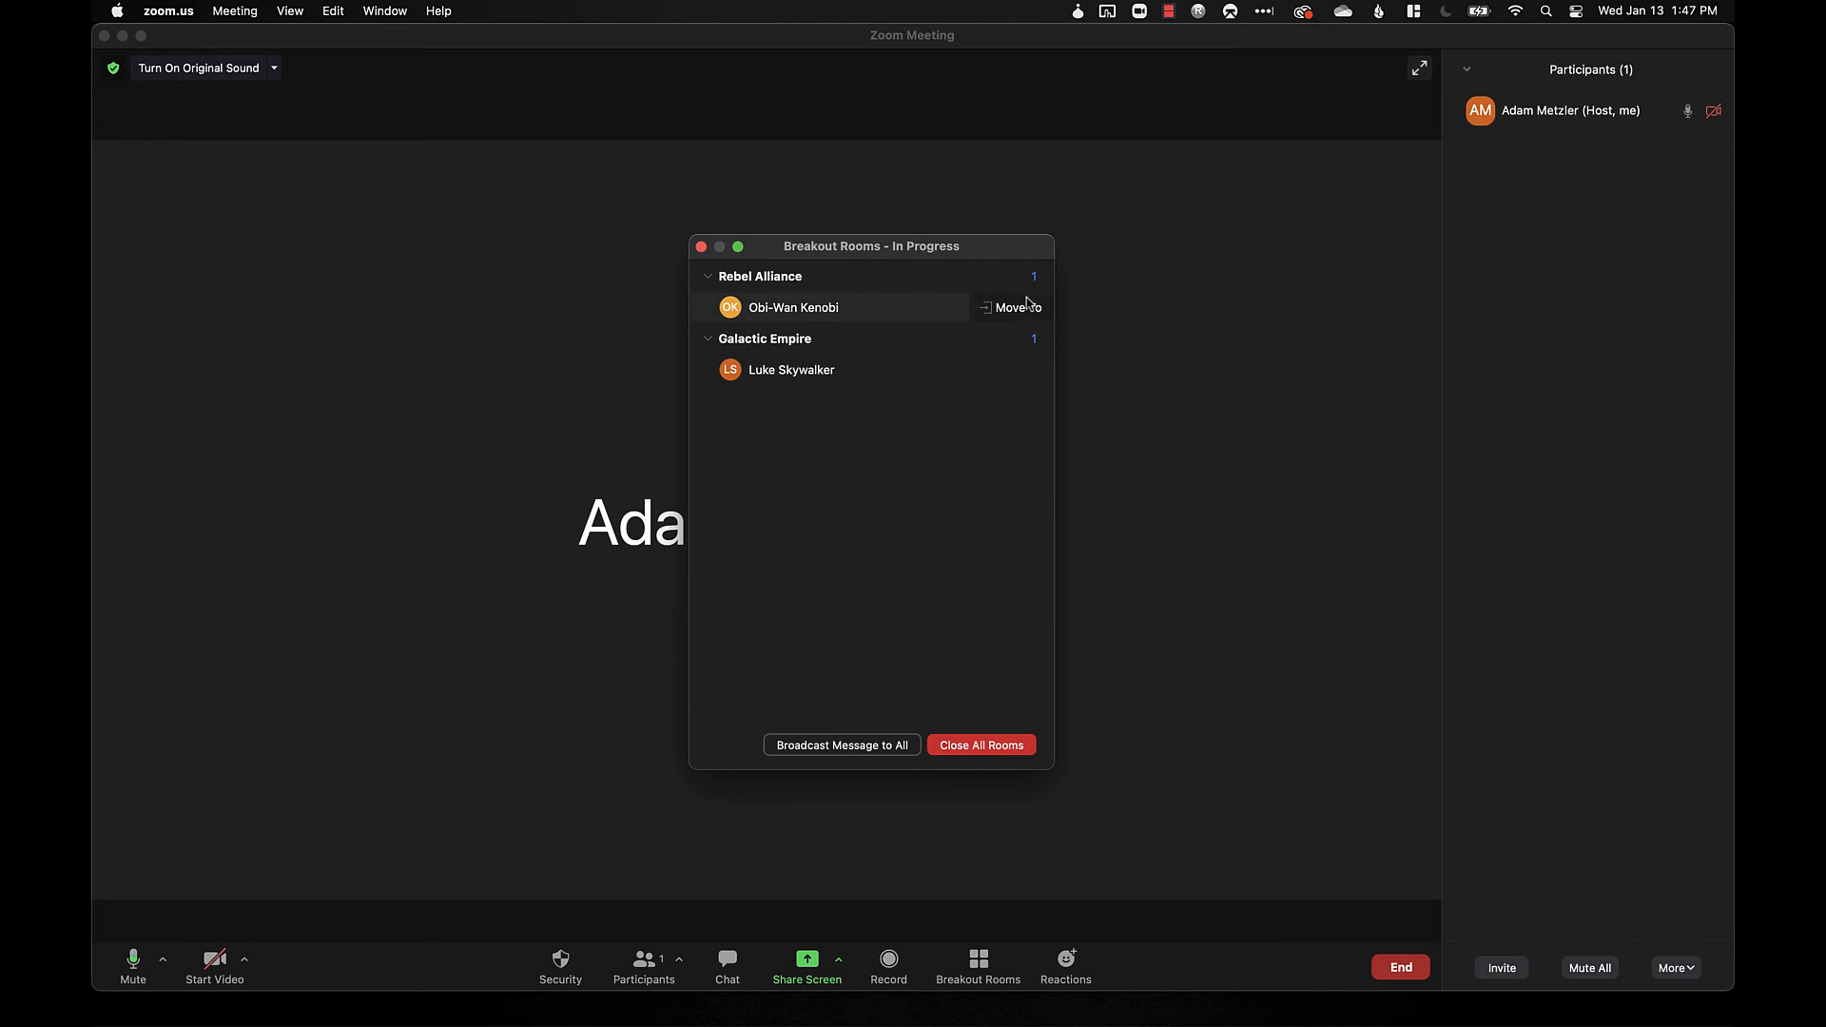
Join the Rebel Alliance breakout room as the host
mouse_move(1023, 283)
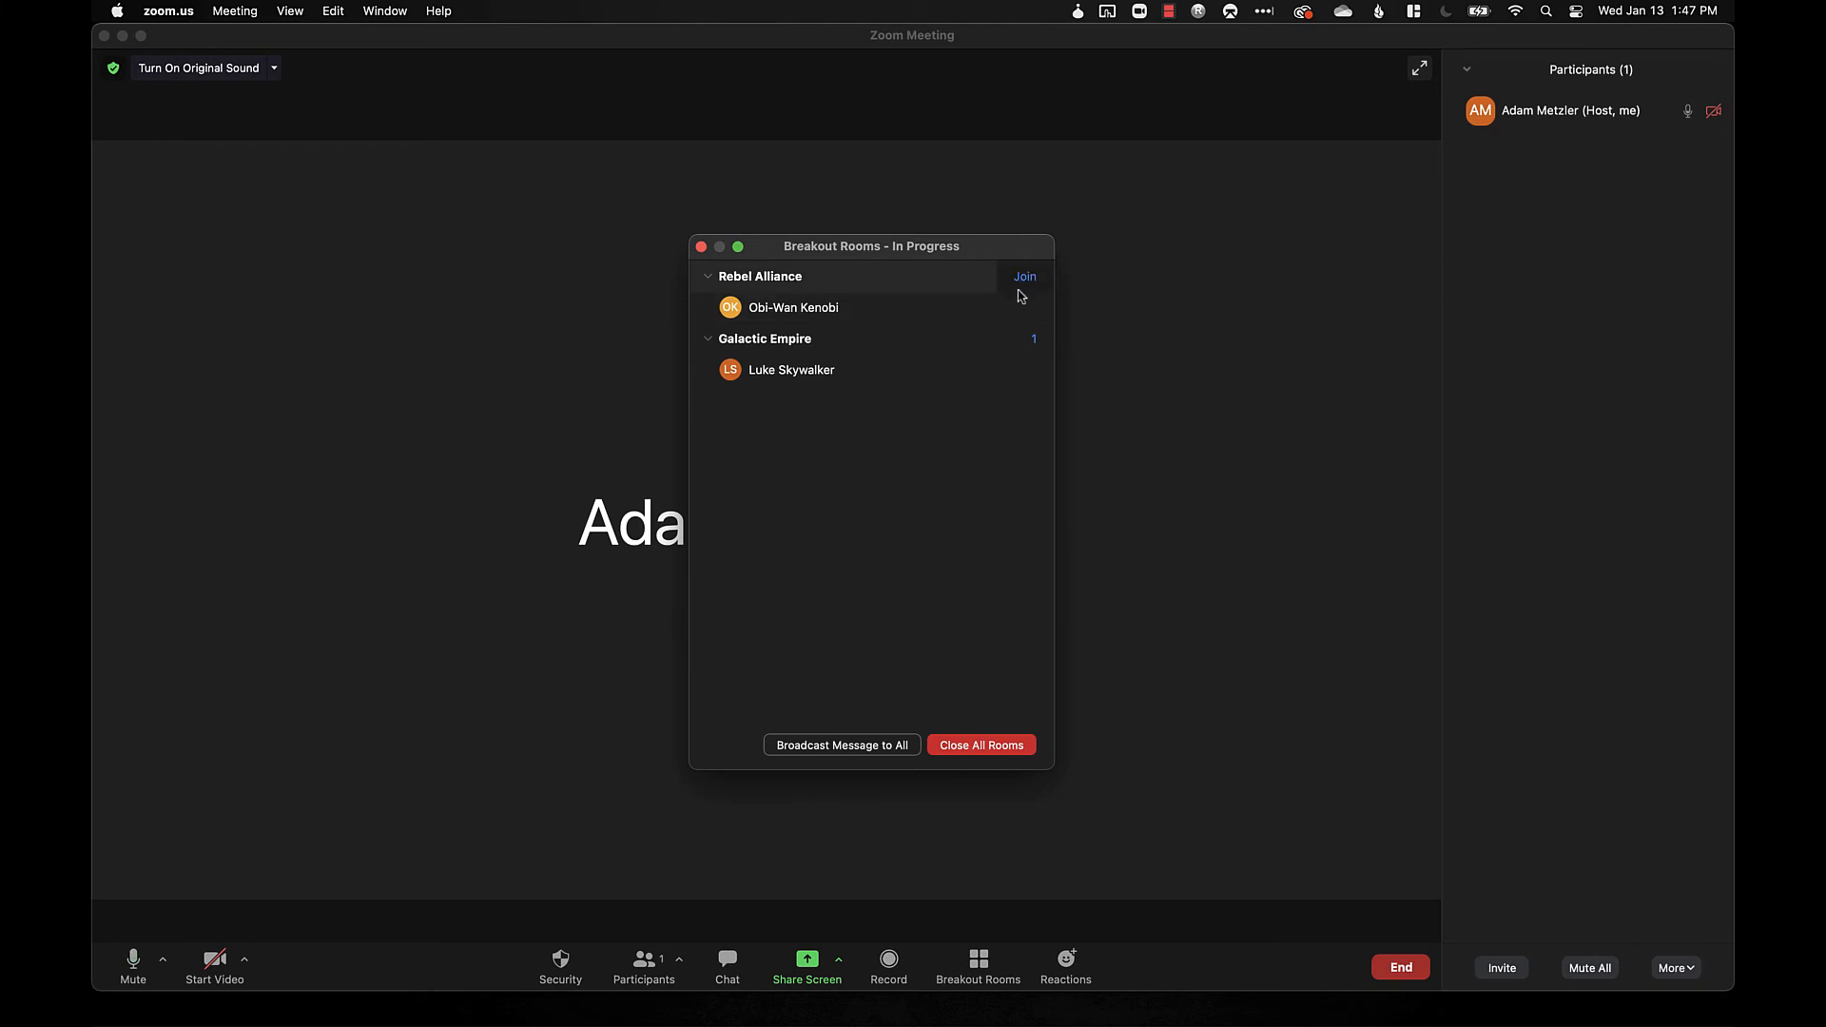
click(1023, 280)
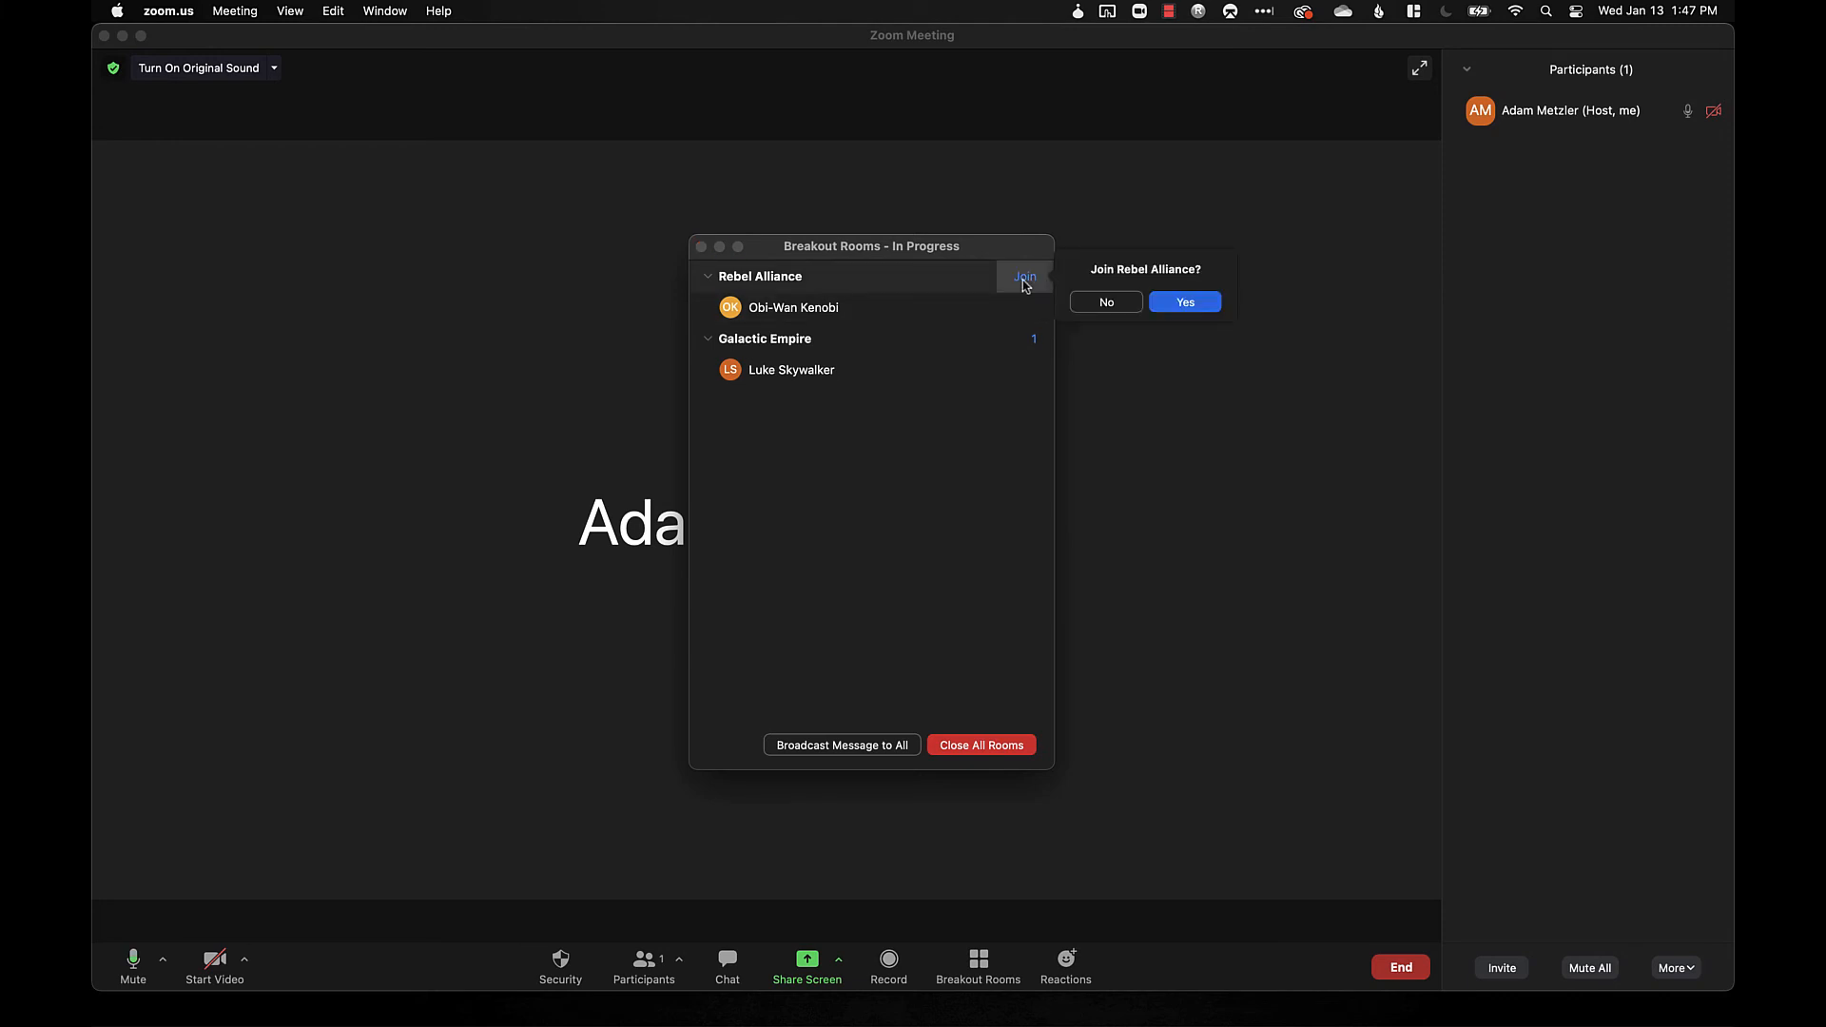
click(1184, 303)
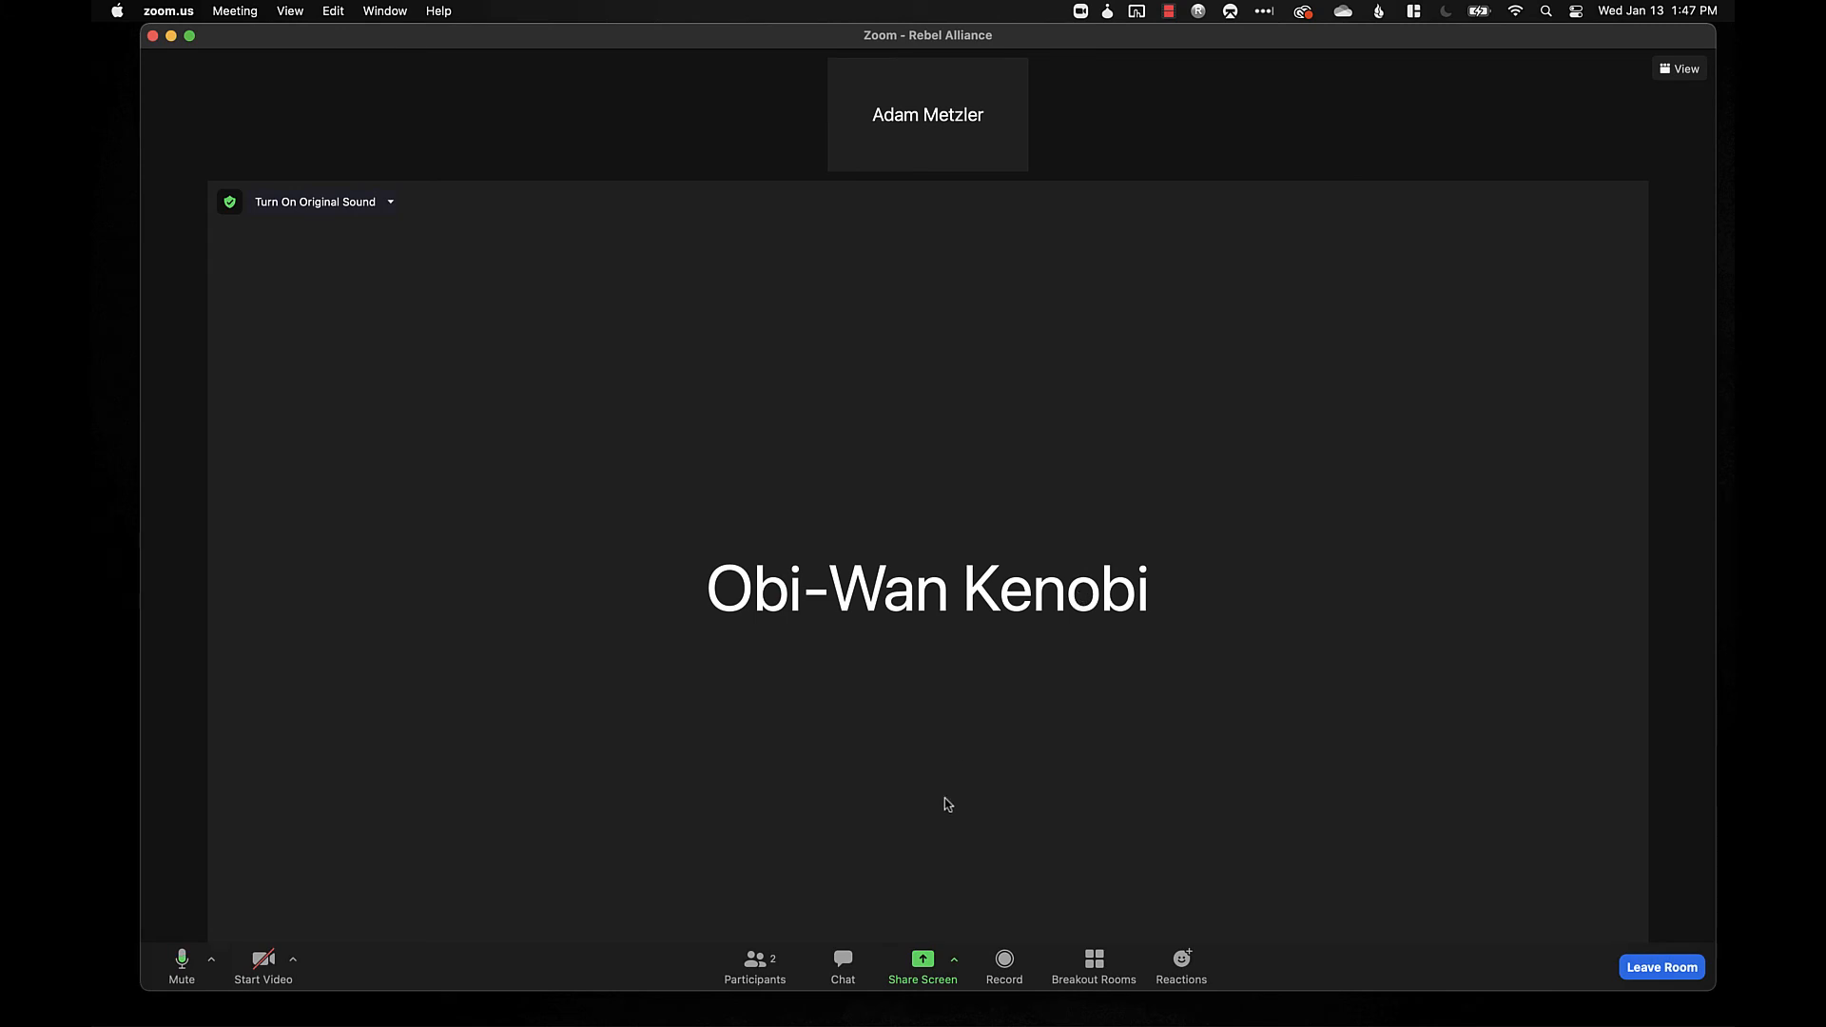
Review the list of participants inside the Rebel Alliance breakout room and hide the list again
click(753, 965)
mouse_move(1543, 116)
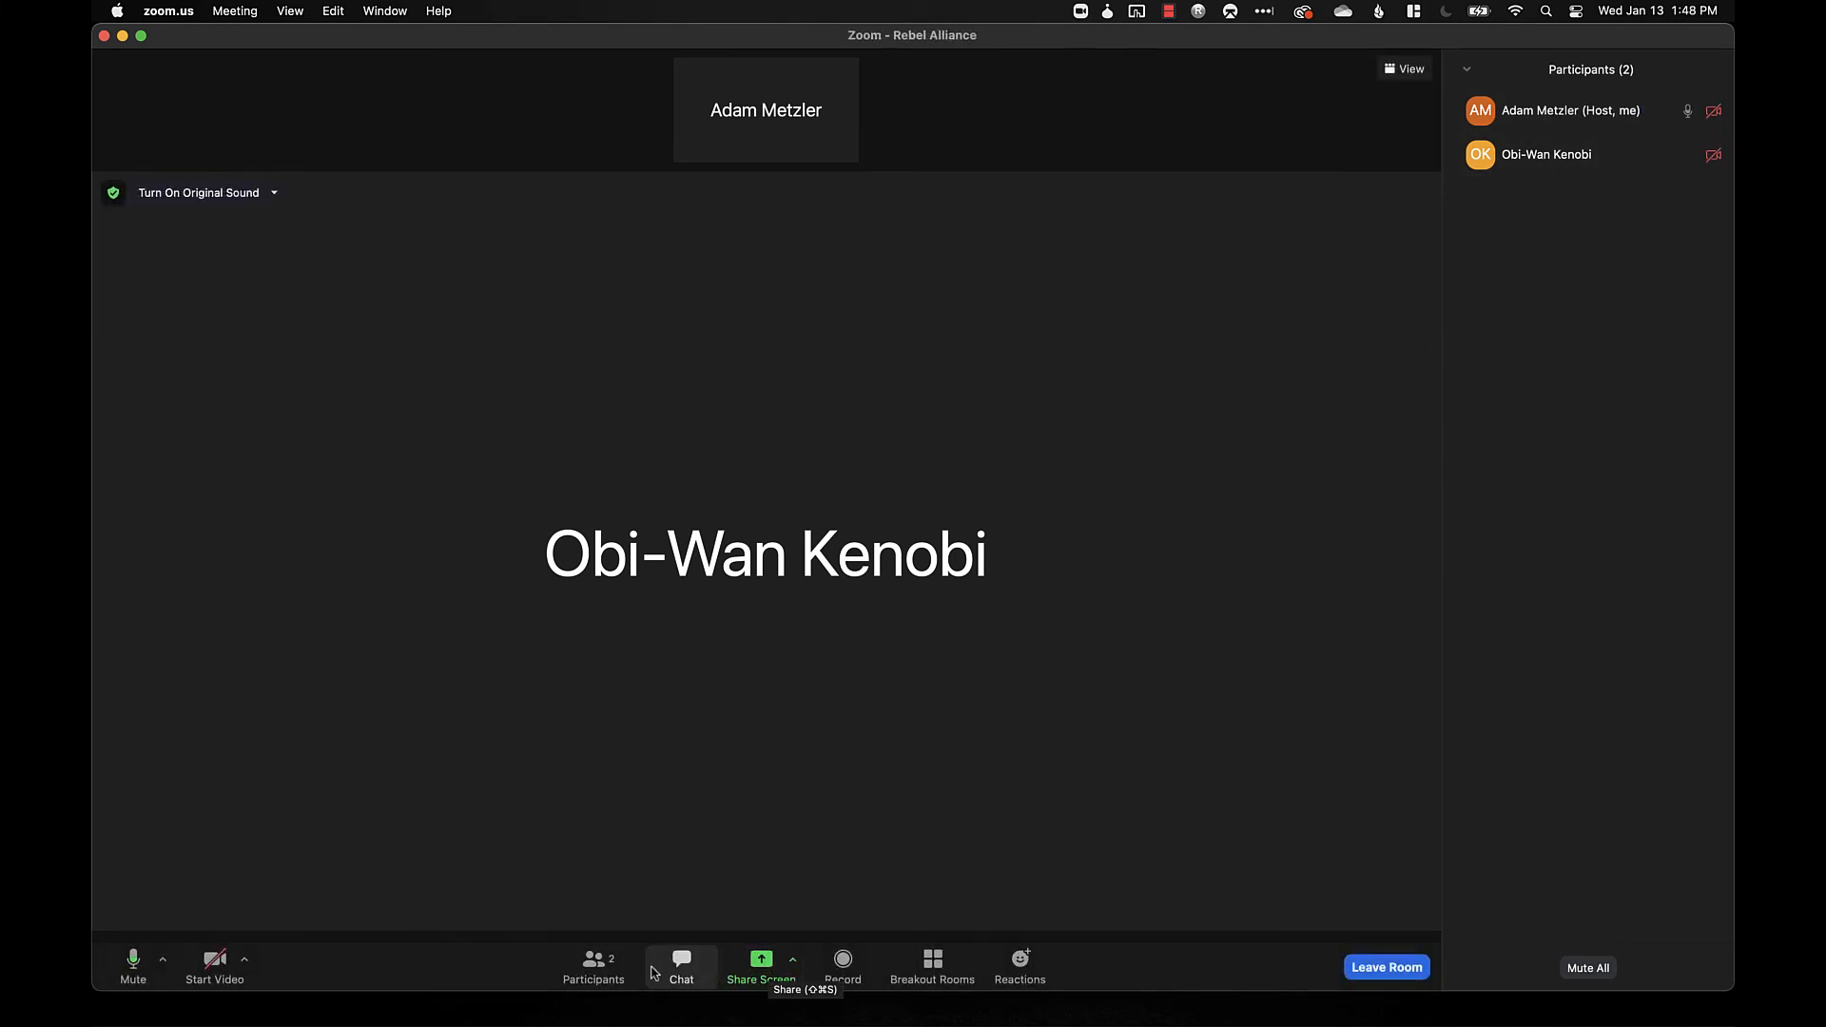
click(613, 970)
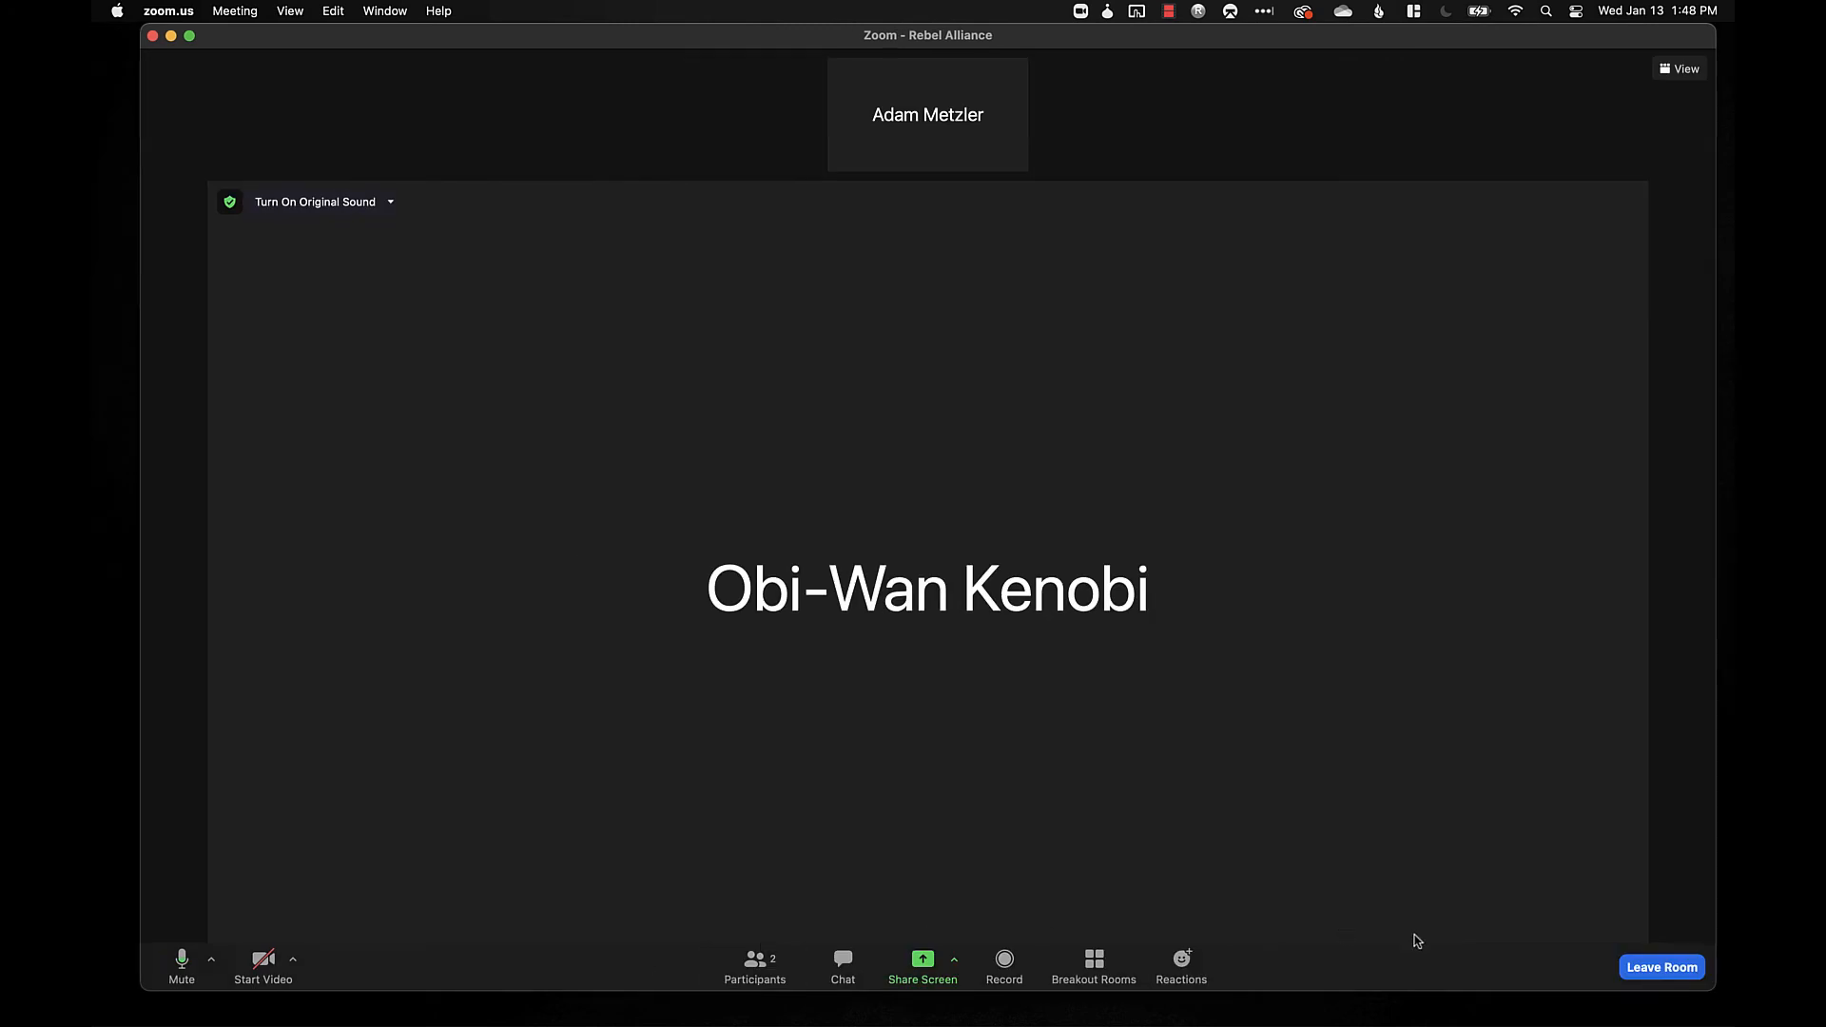
Leave the Rebel Alliance breakout room to return to the main meeting, and close all breakout rooms
click(1638, 977)
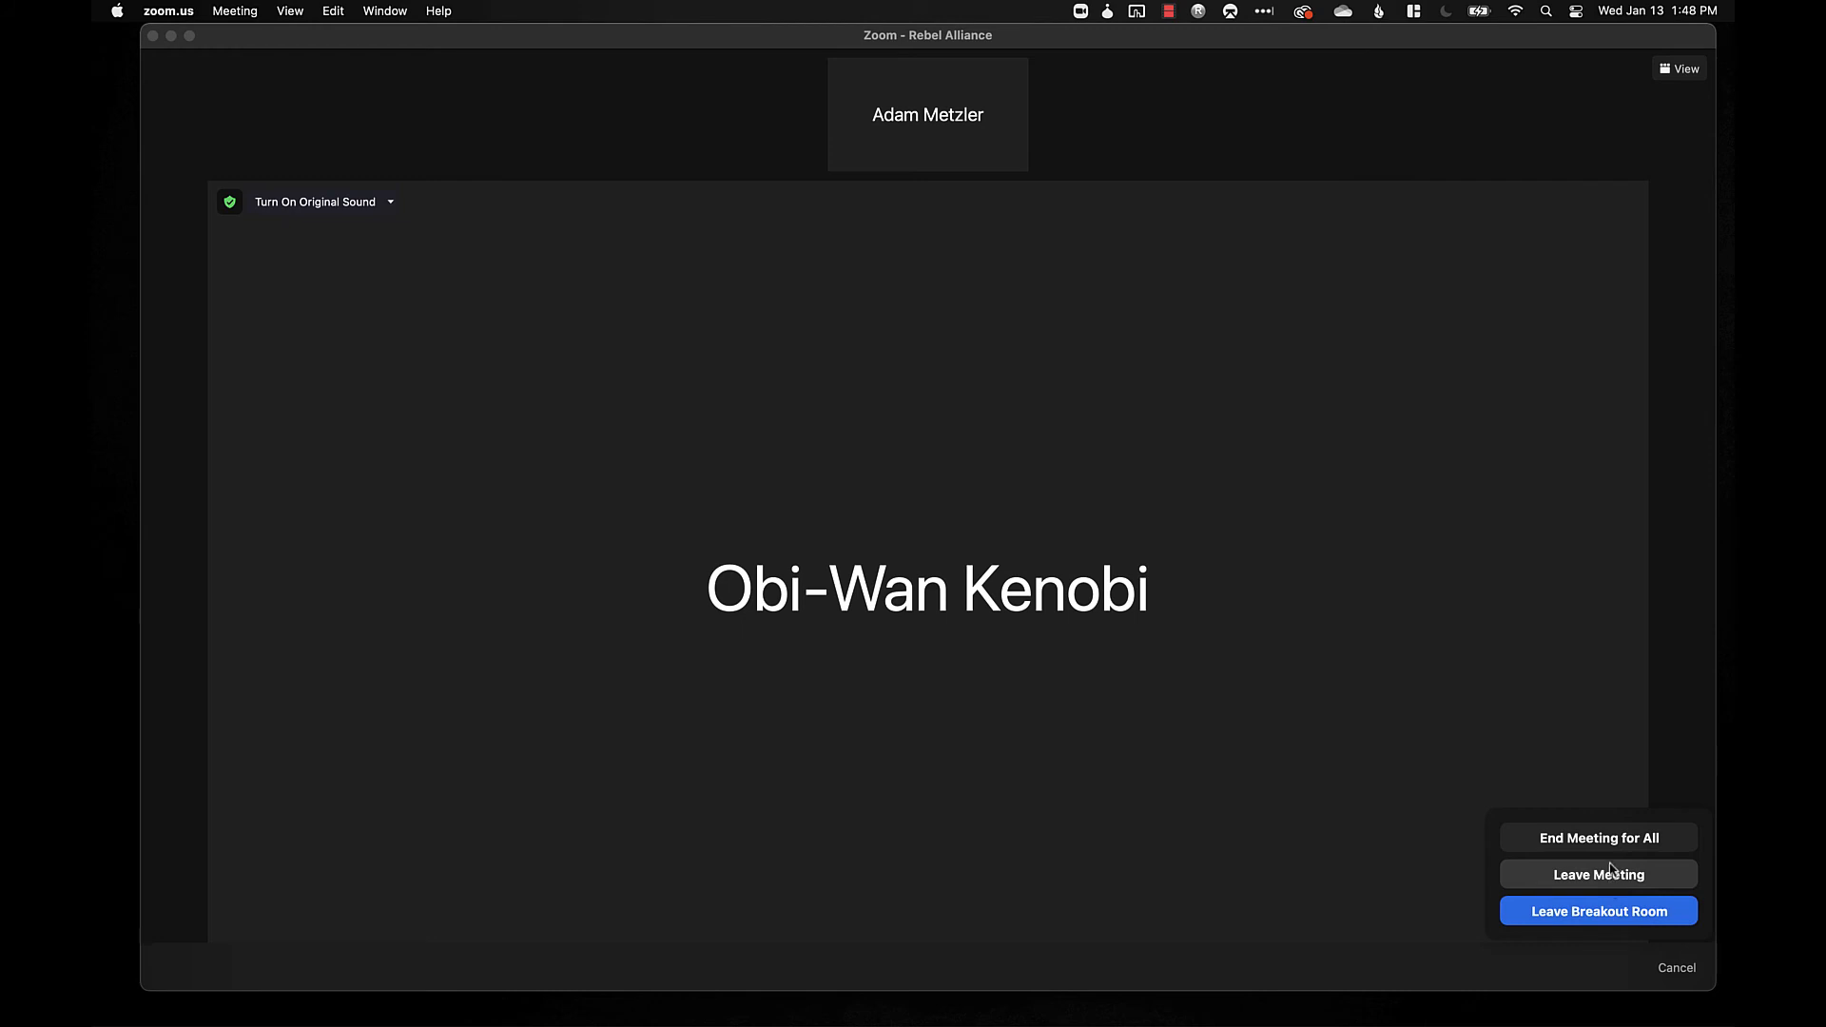
click(1613, 915)
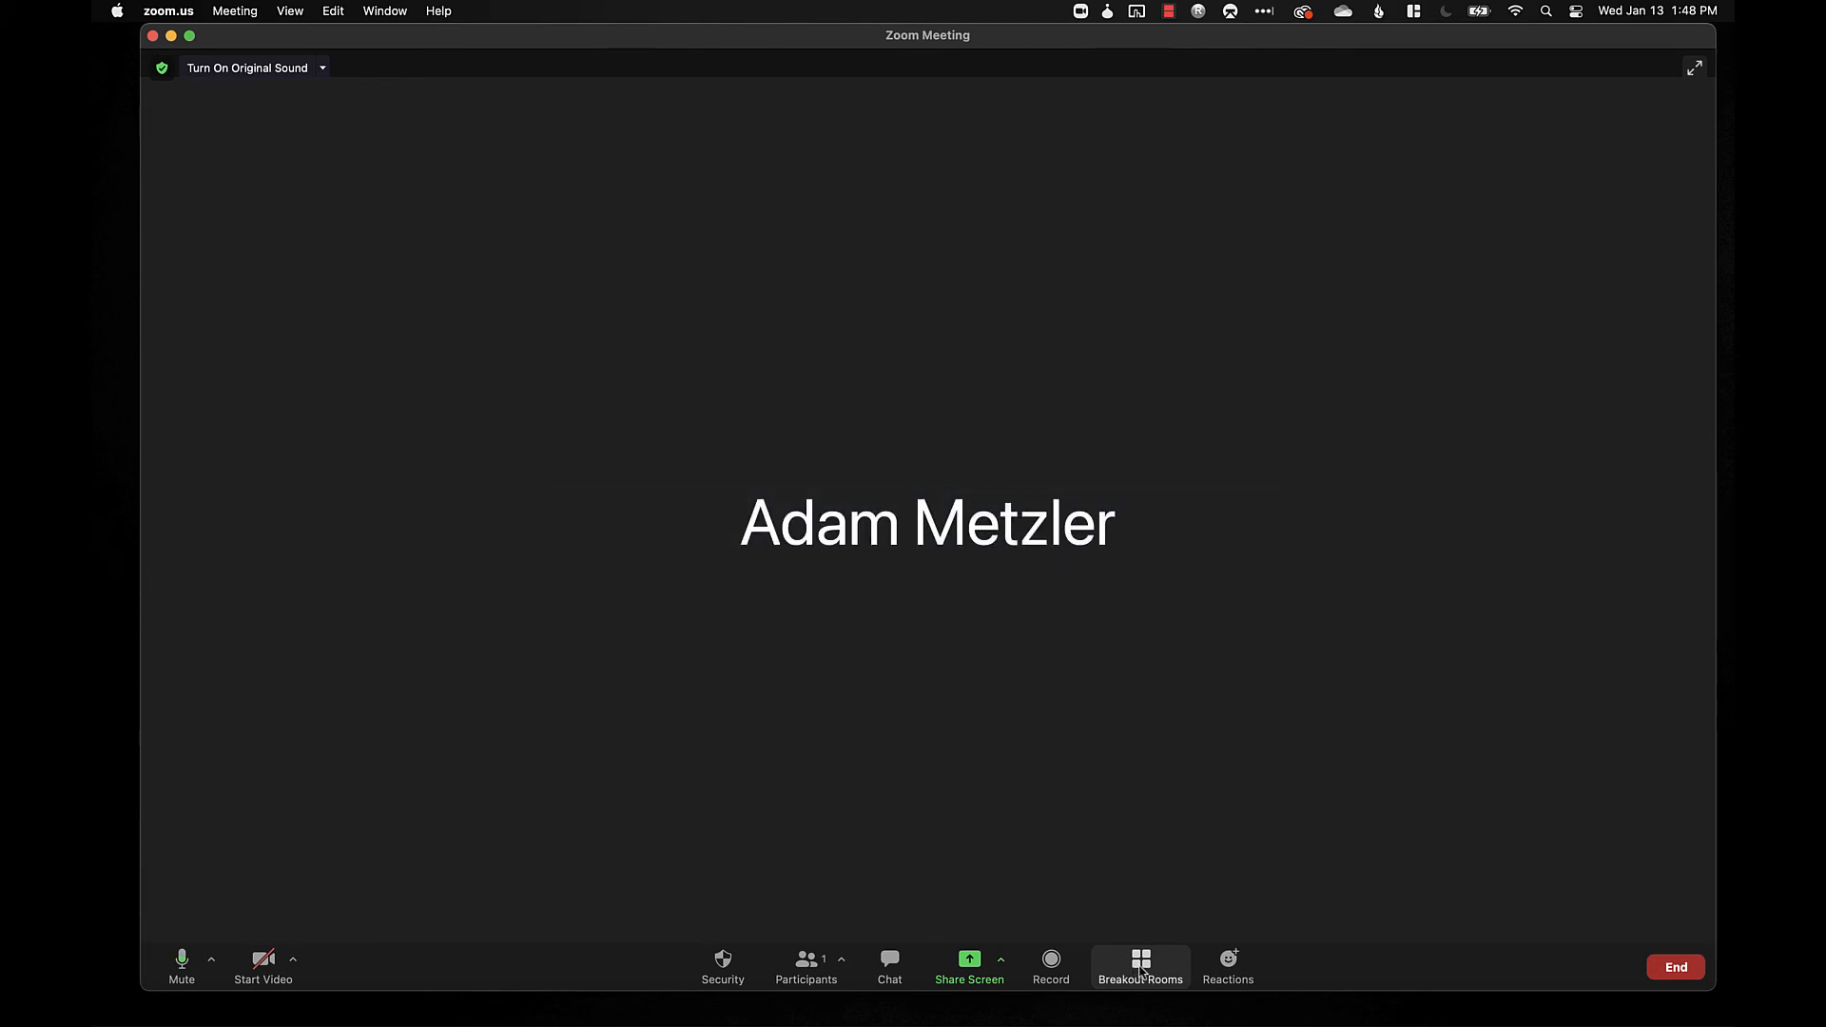
click(1142, 970)
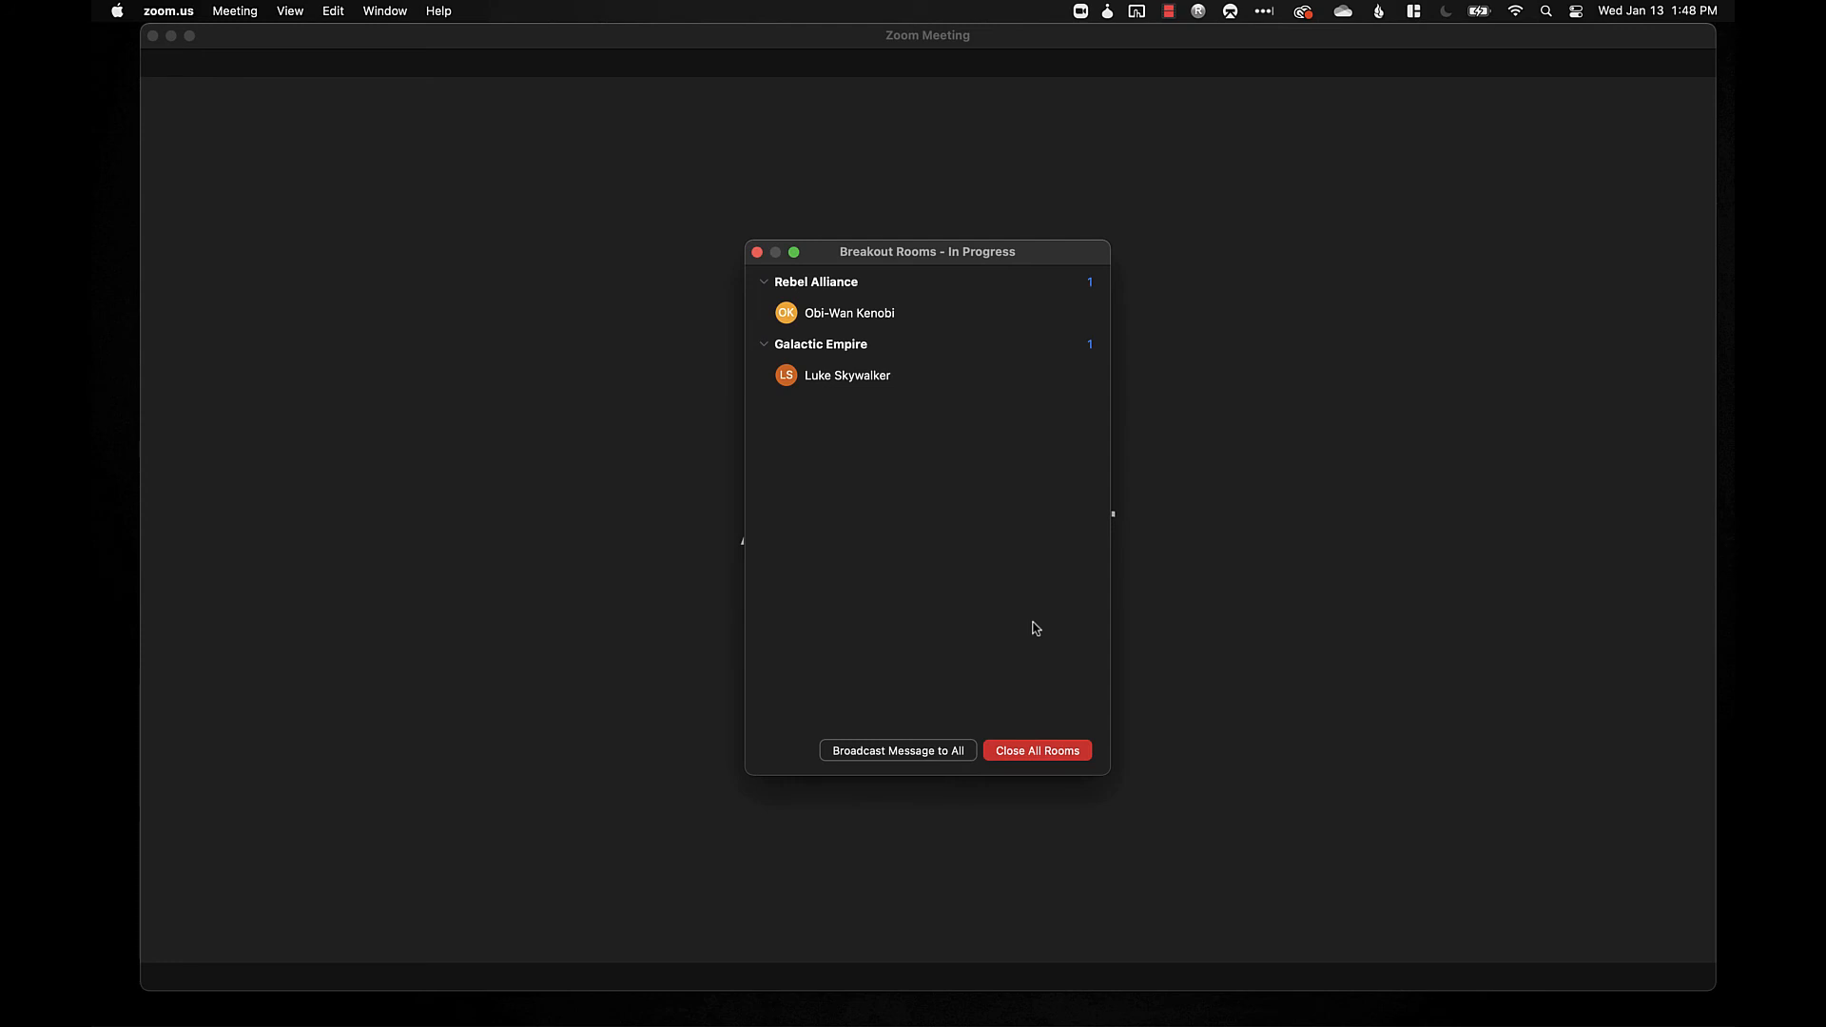
click(1031, 746)
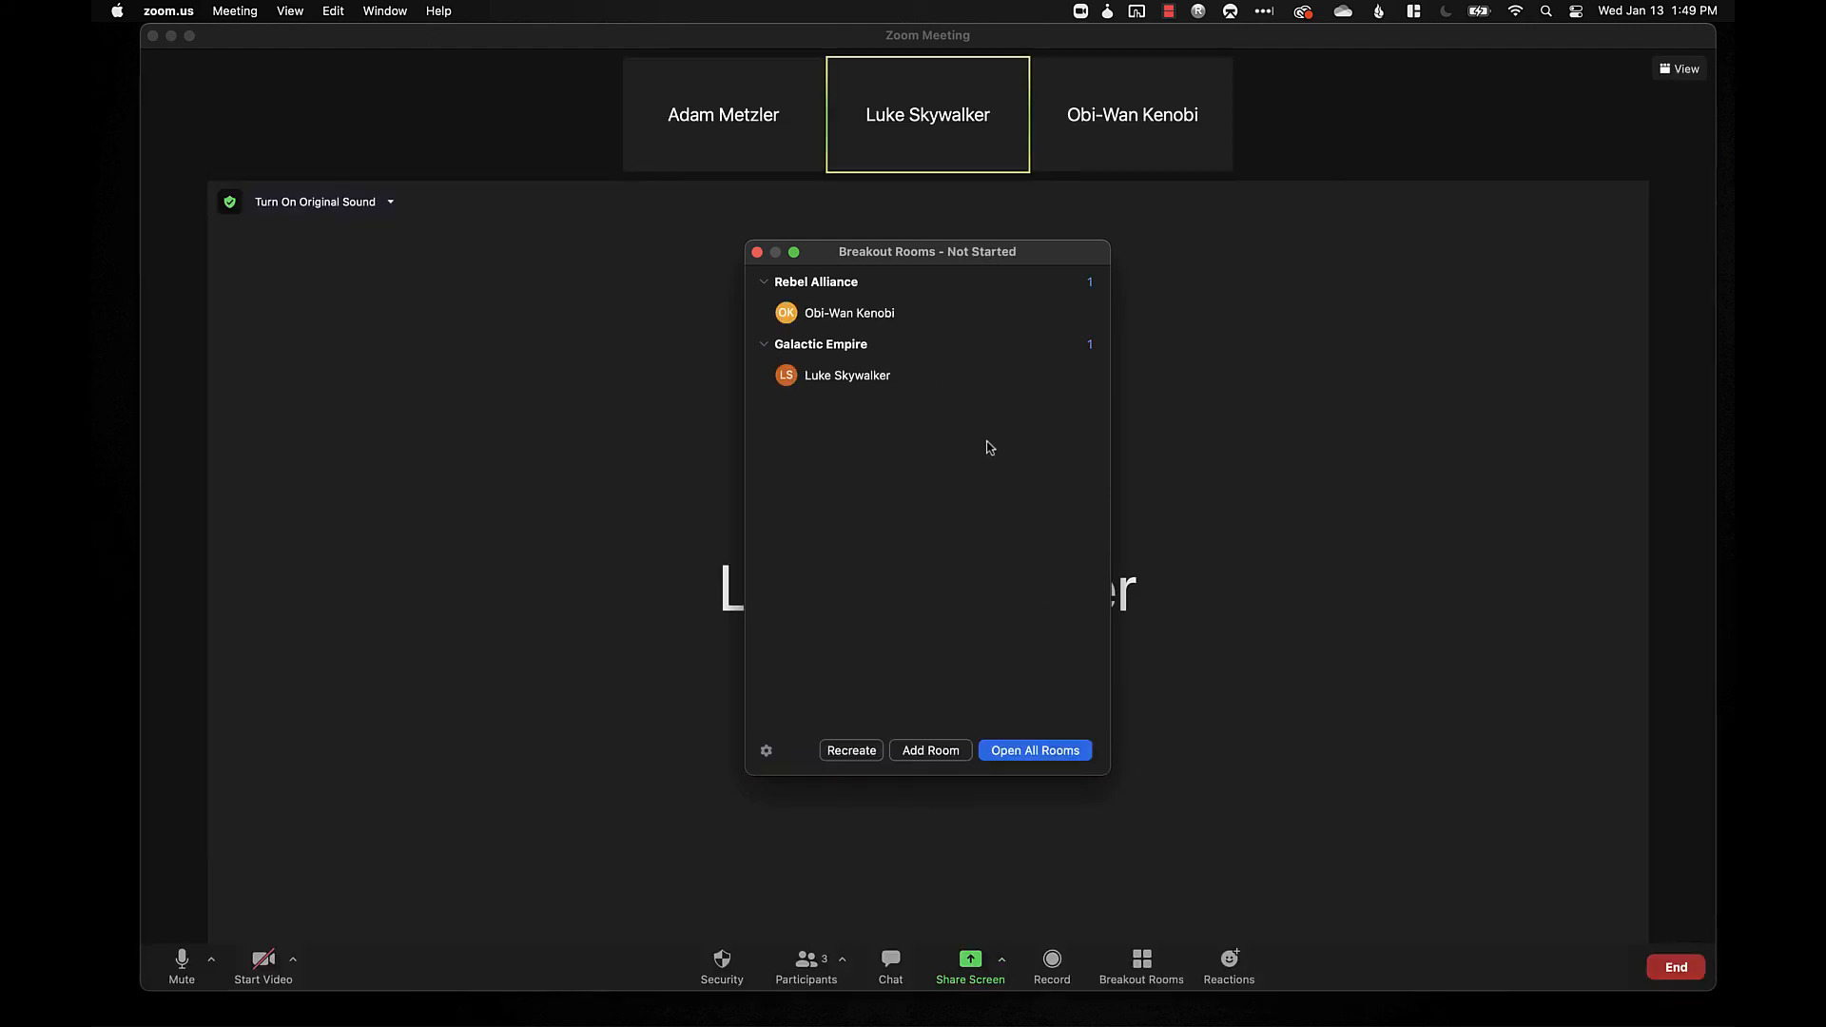
Recreate the breakout rooms as three rooms with participants assigned automatically
mouse_move(915, 362)
click(841, 753)
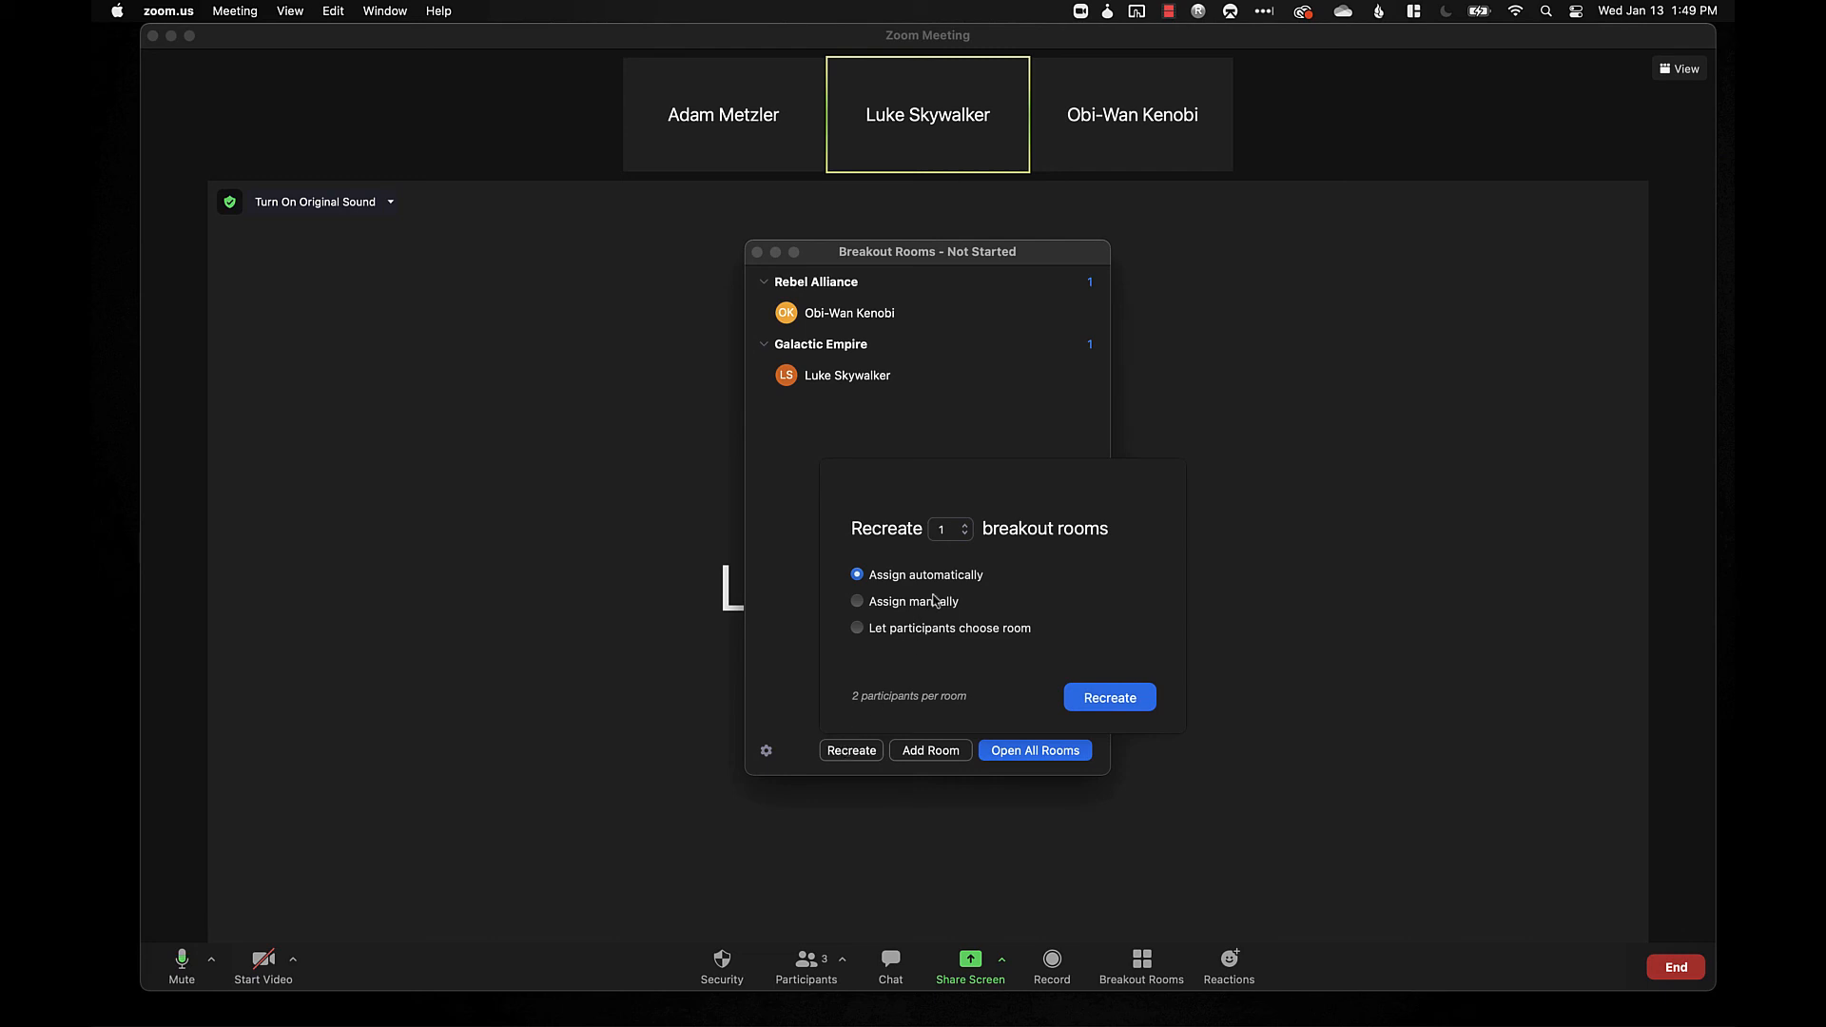
click(966, 526)
click(1089, 698)
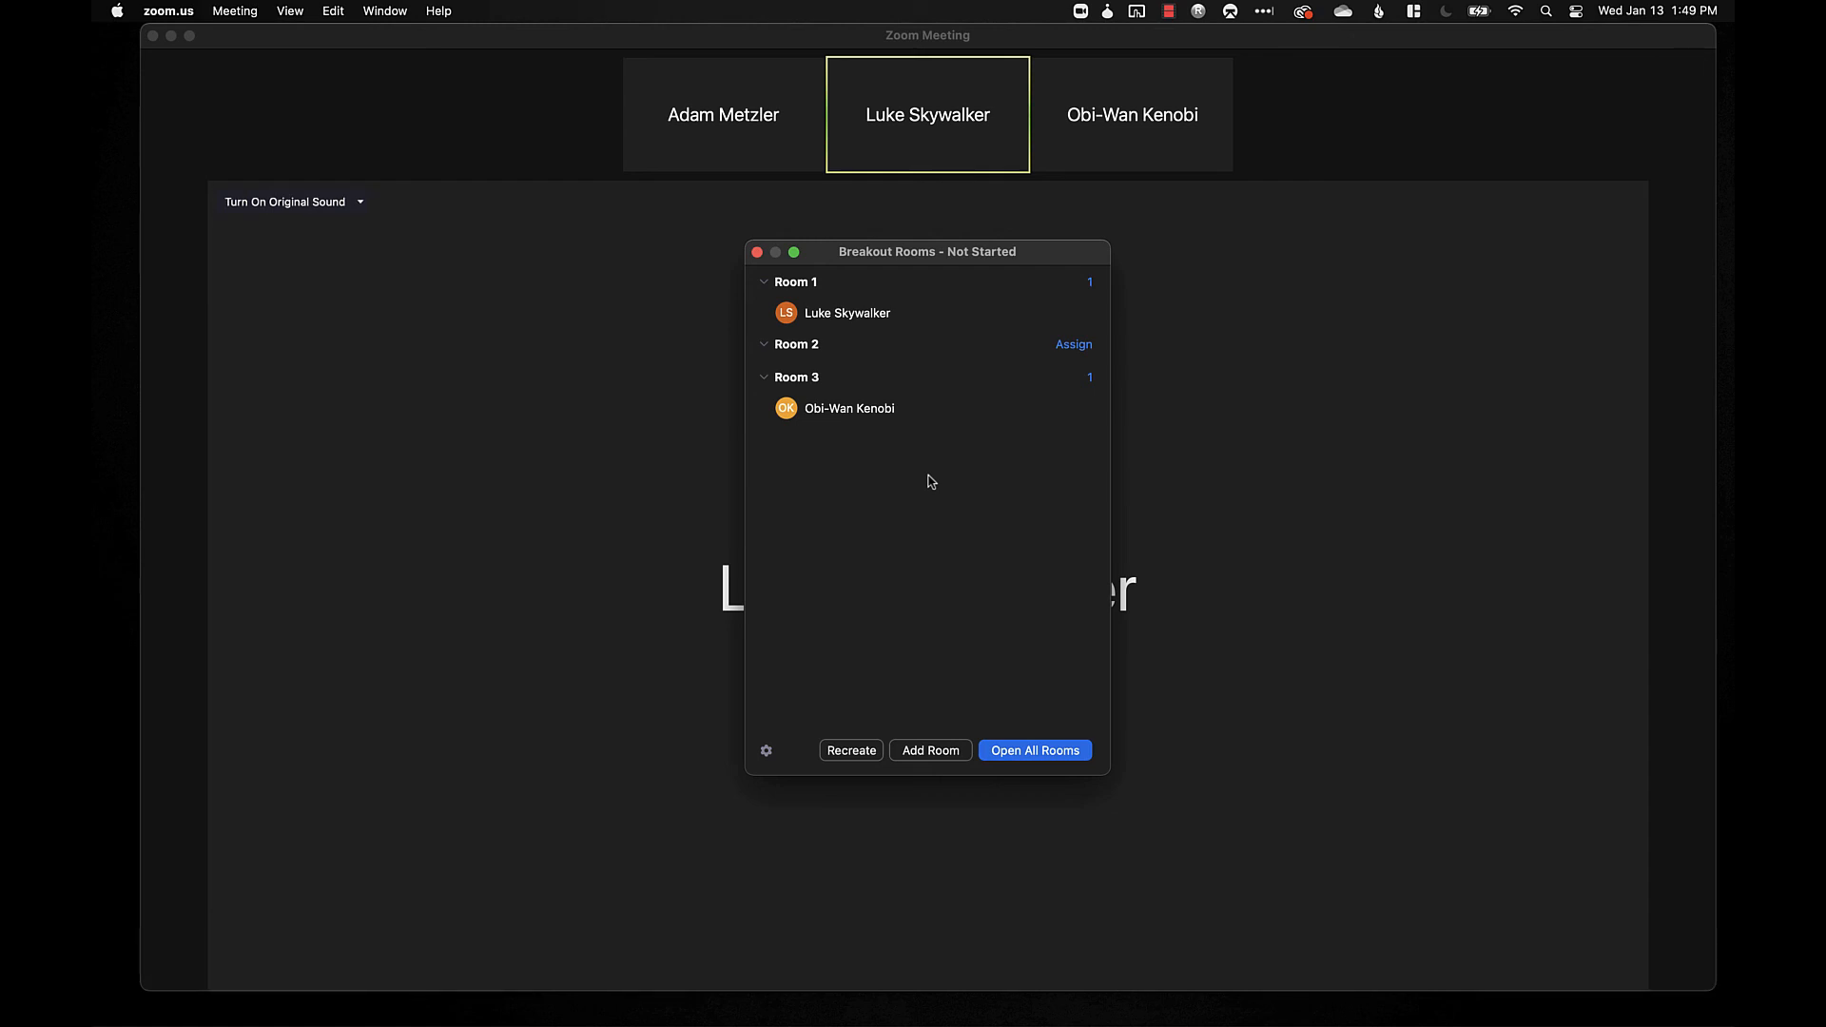
mouse_move(946, 423)
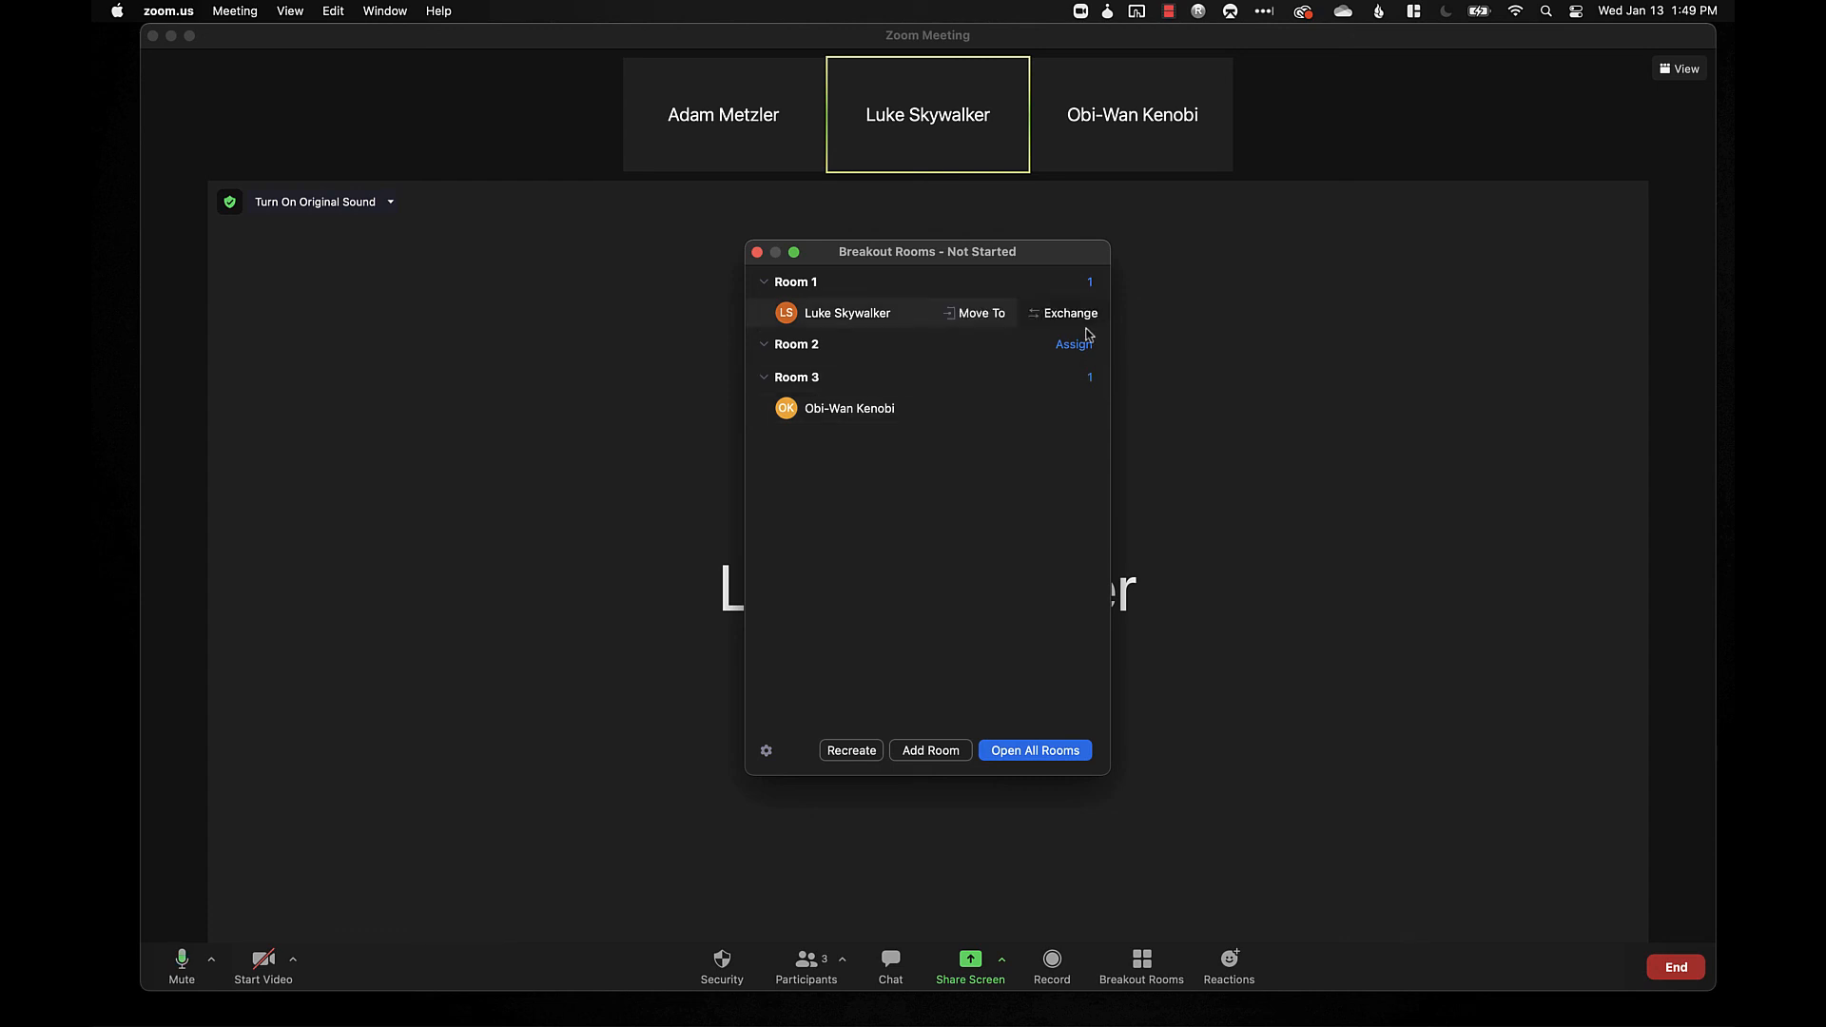
mouse_move(1100, 405)
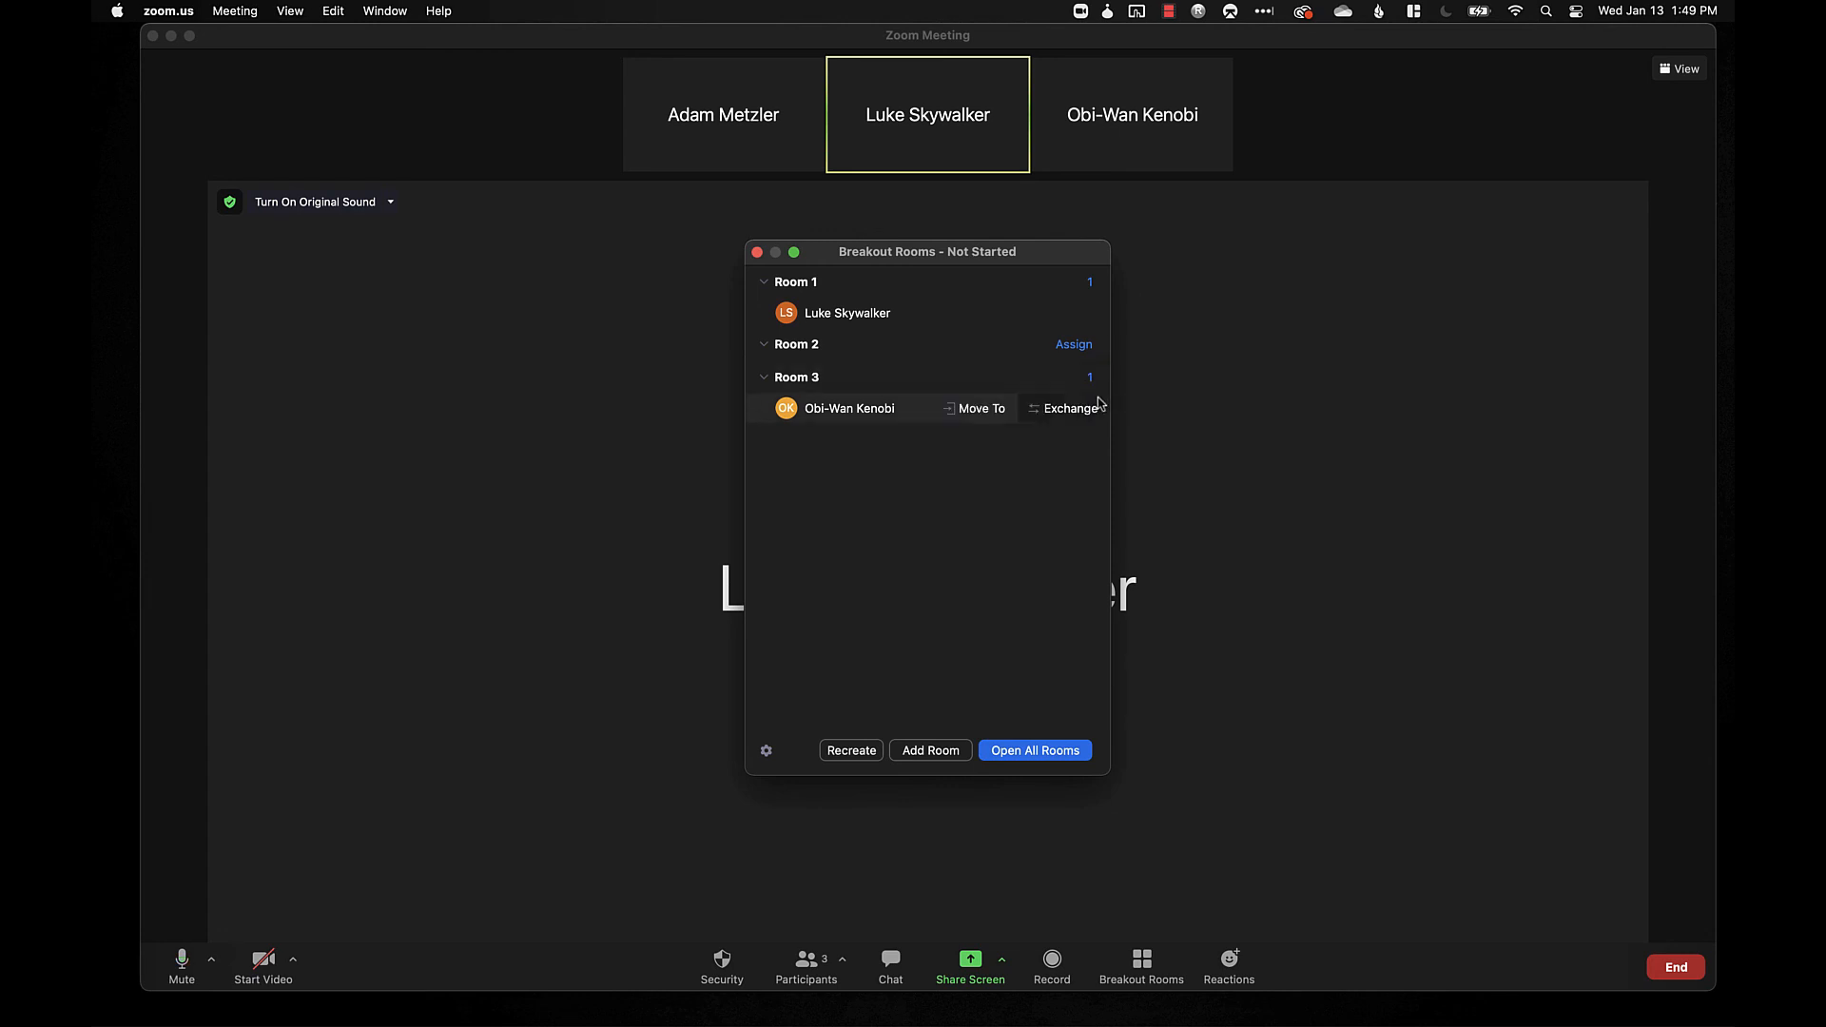